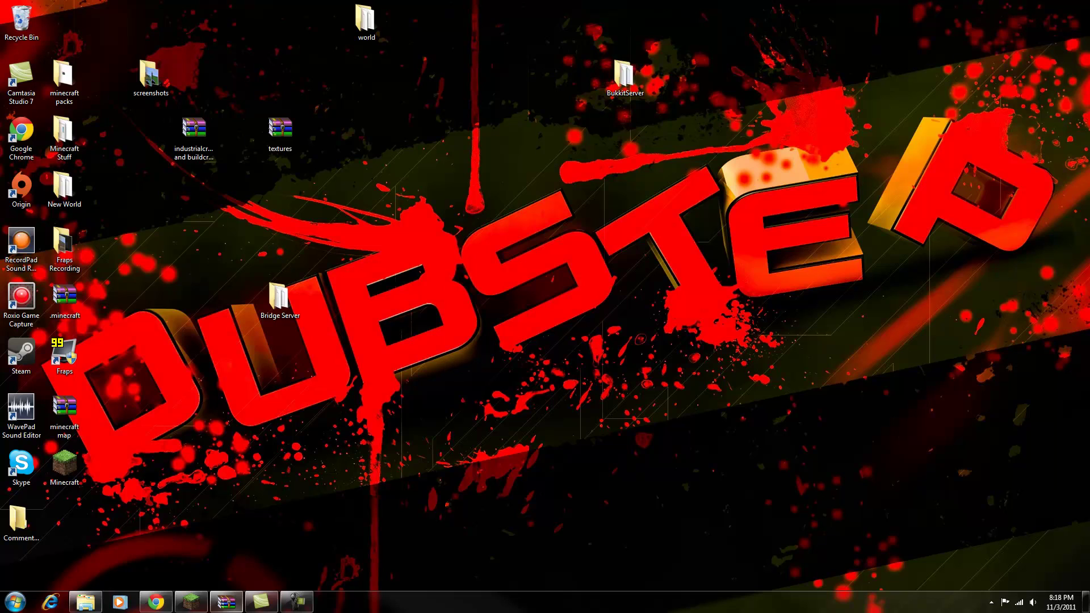
{"action": "left_click", "coordinate": [179, 572]}
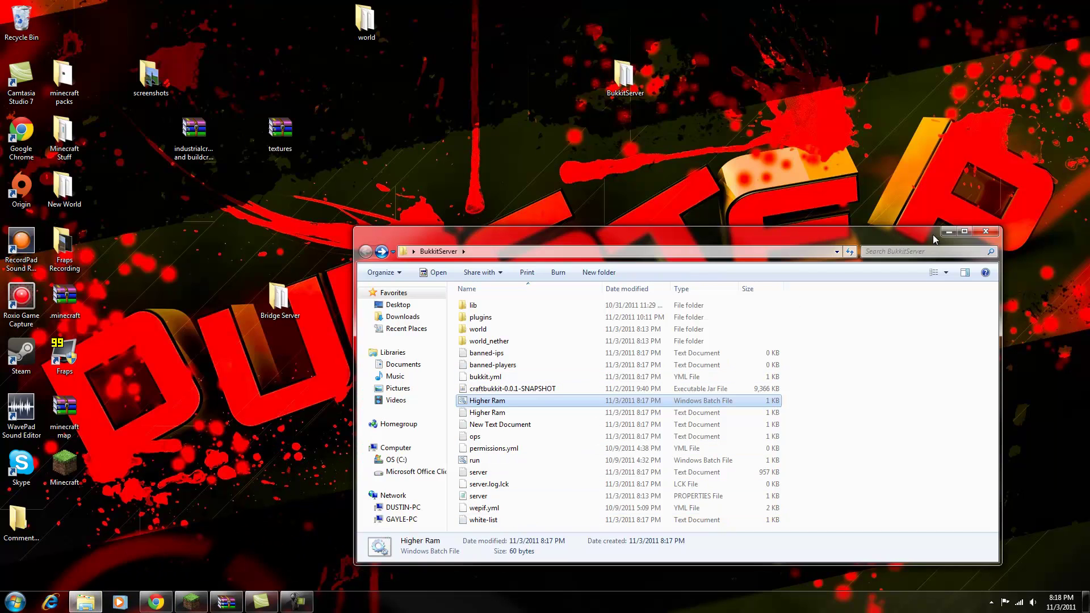
{"action": "left_click", "coordinate": [948, 232]}
{"action": "left_click", "coordinate": [79, 605]}
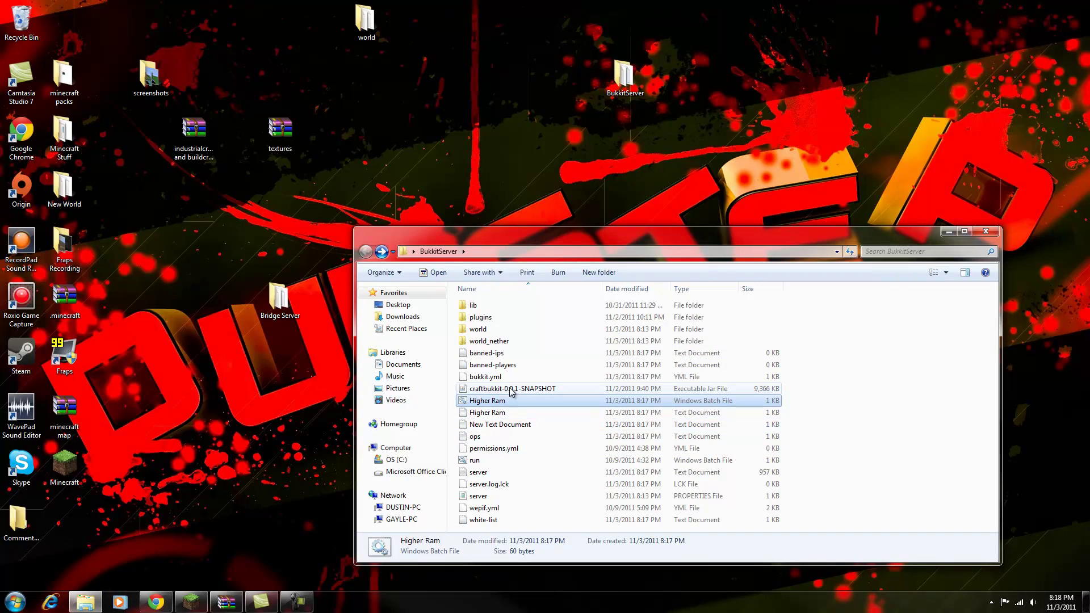
{"action": "left_click", "coordinate": [867, 446]}
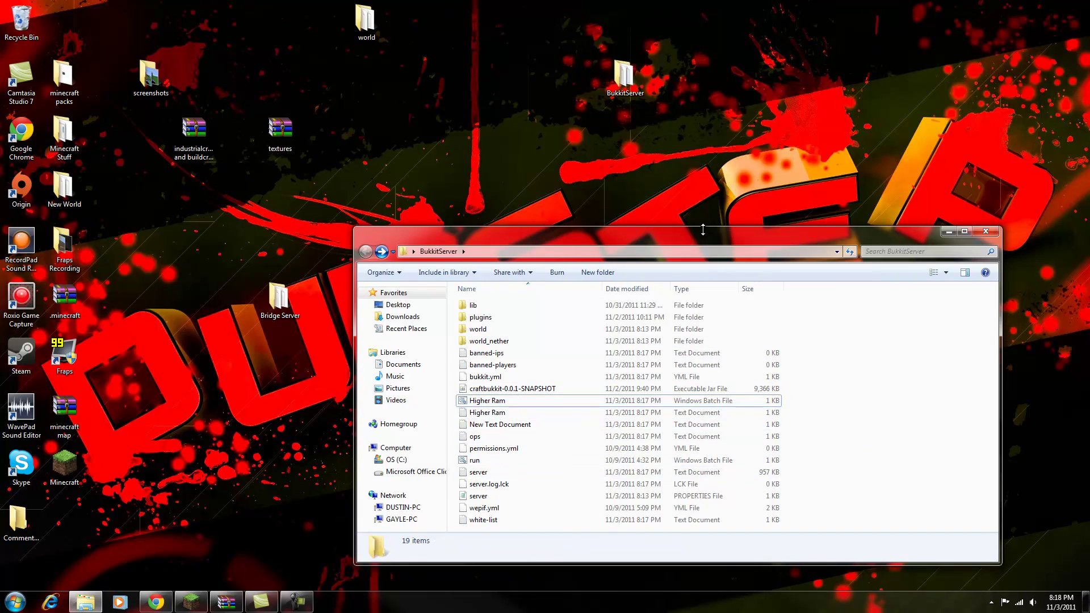
{"action": "left_click_drag", "start_coordinate": [704, 227], "coordinate": [593, 157]}
{"action": "right_click", "coordinate": [736, 424]}
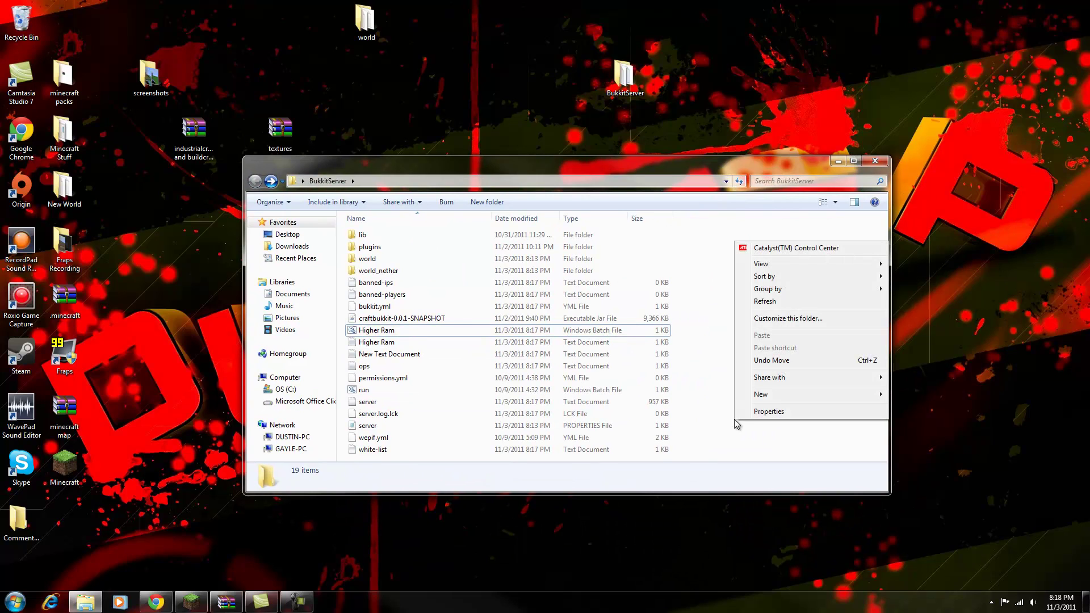
{"action": "left_click", "coordinate": [709, 269]}
{"action": "left_click_drag", "start_coordinate": [661, 163], "coordinate": [704, 104]}
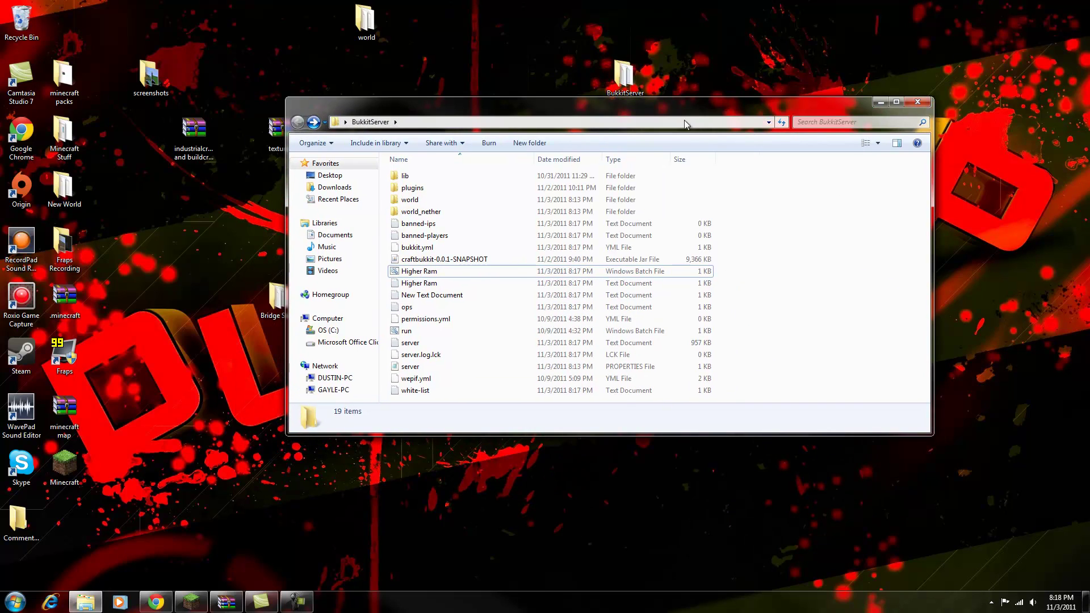
{"action": "left_click", "coordinate": [191, 601]}
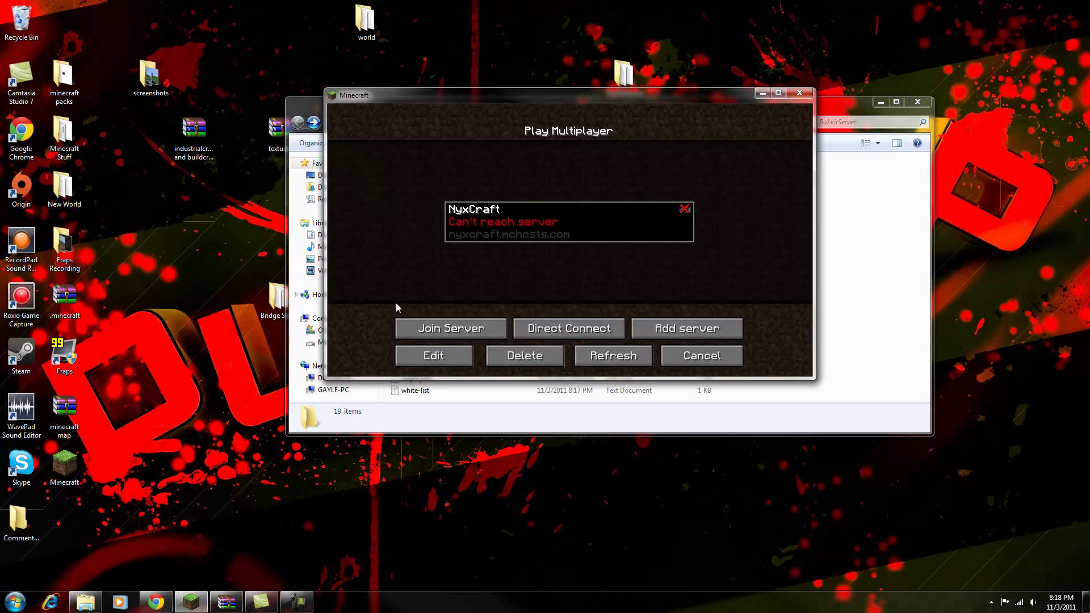
{"action": "left_click", "coordinate": [191, 602]}
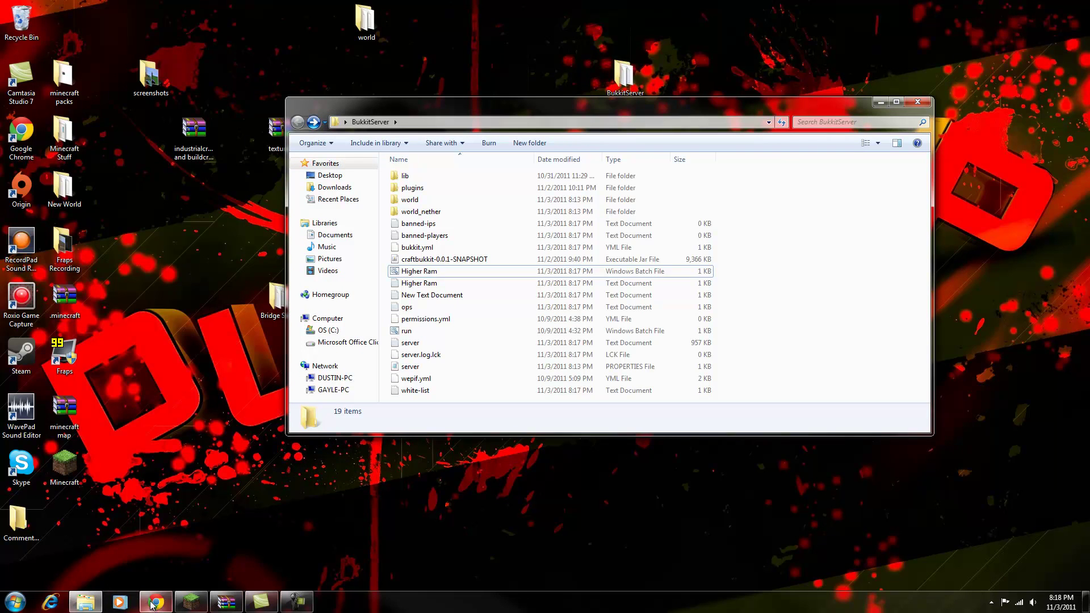
Maximize Chrome on the minecraft.net download page and try selecting its java launch command
{"action": "left_click", "coordinate": [156, 602]}
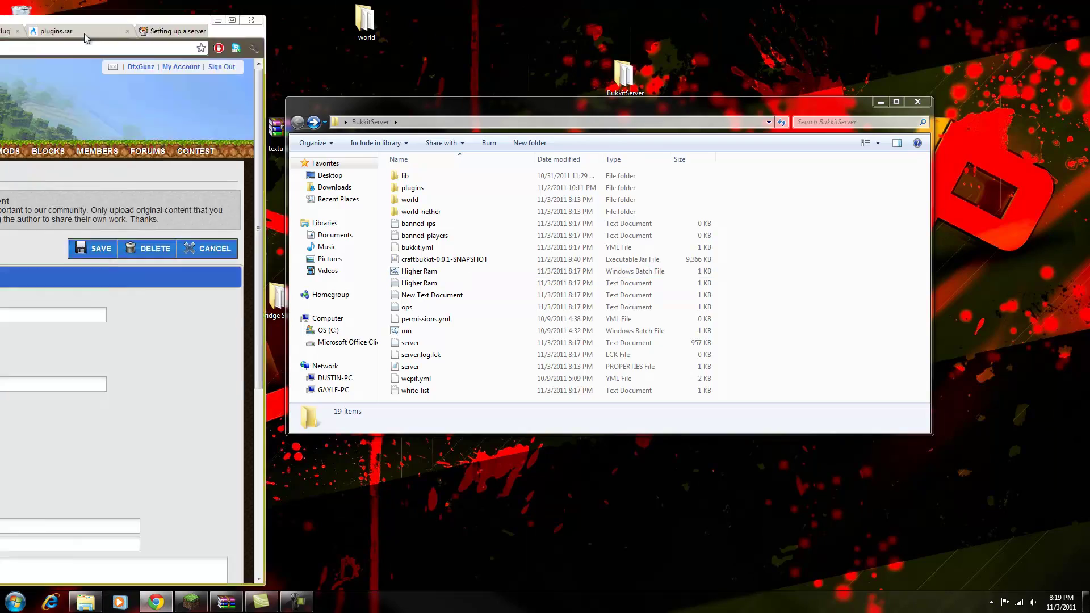
{"action": "left_click_drag", "start_coordinate": [61, 24], "coordinate": [783, 43]}
{"action": "double_click", "coordinate": [783, 42]}
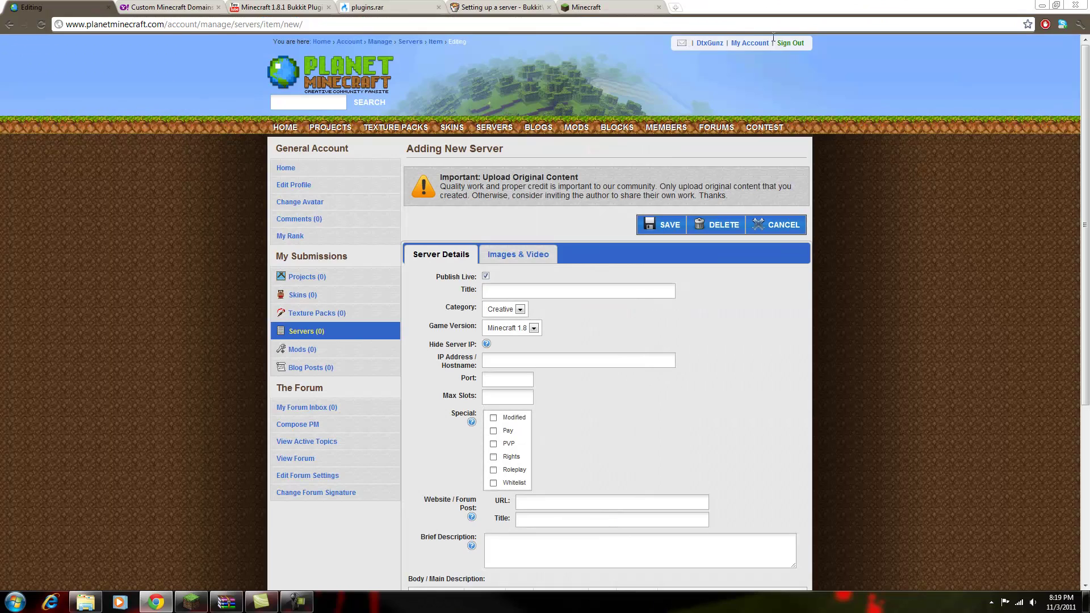
{"action": "left_click", "coordinate": [585, 7]}
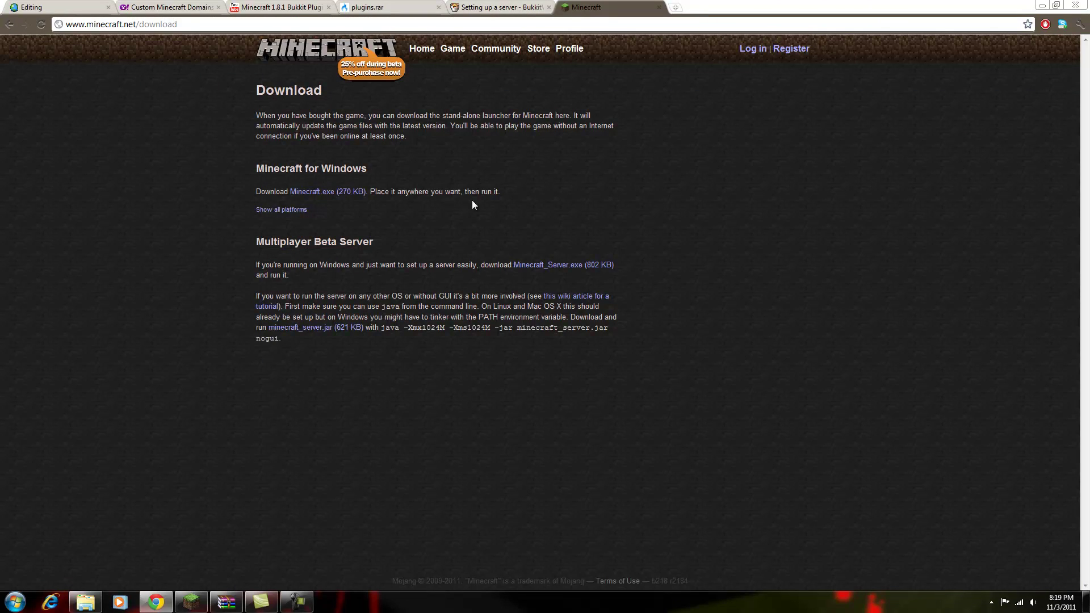
{"action": "left_click_drag", "start_coordinate": [384, 330], "coordinate": [585, 336]}
{"action": "left_click", "coordinate": [544, 327]}
{"action": "left_click_drag", "start_coordinate": [381, 328], "coordinate": [557, 342]}
{"action": "left_click", "coordinate": [560, 386]}
Look over the Bukkit 'Setting up a server' wiki page and the Bukkit Forums page
{"action": "left_click", "coordinate": [499, 7]}
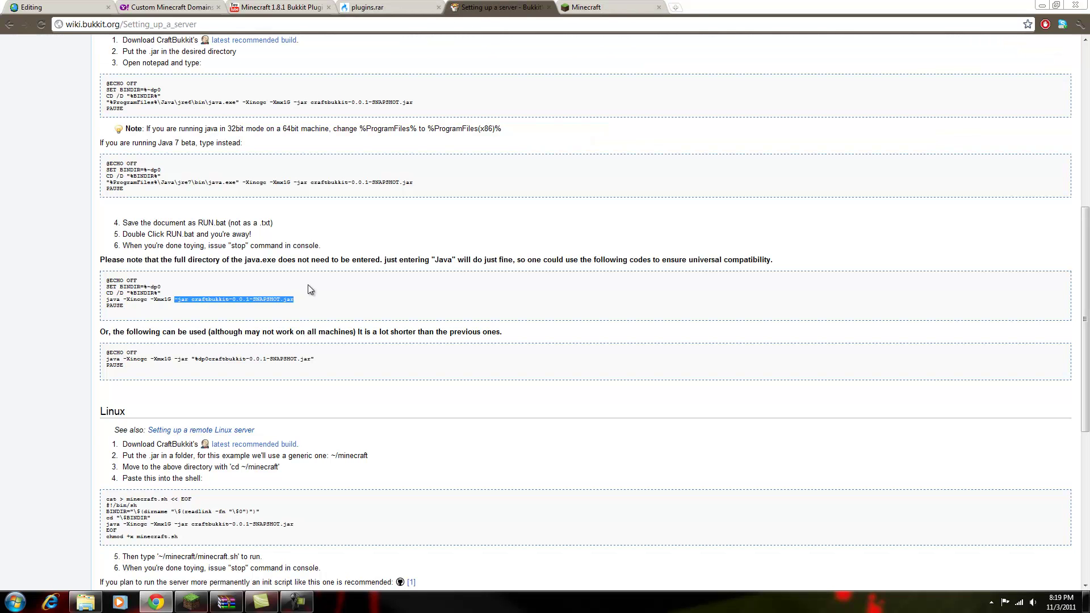
{"action": "left_click", "coordinate": [540, 292]}
{"action": "scroll", "coordinate": [527, 366], "scroll_direction": "up", "scroll_amount": 4}
{"action": "scroll", "coordinate": [528, 370], "scroll_direction": "up", "scroll_amount": 5}
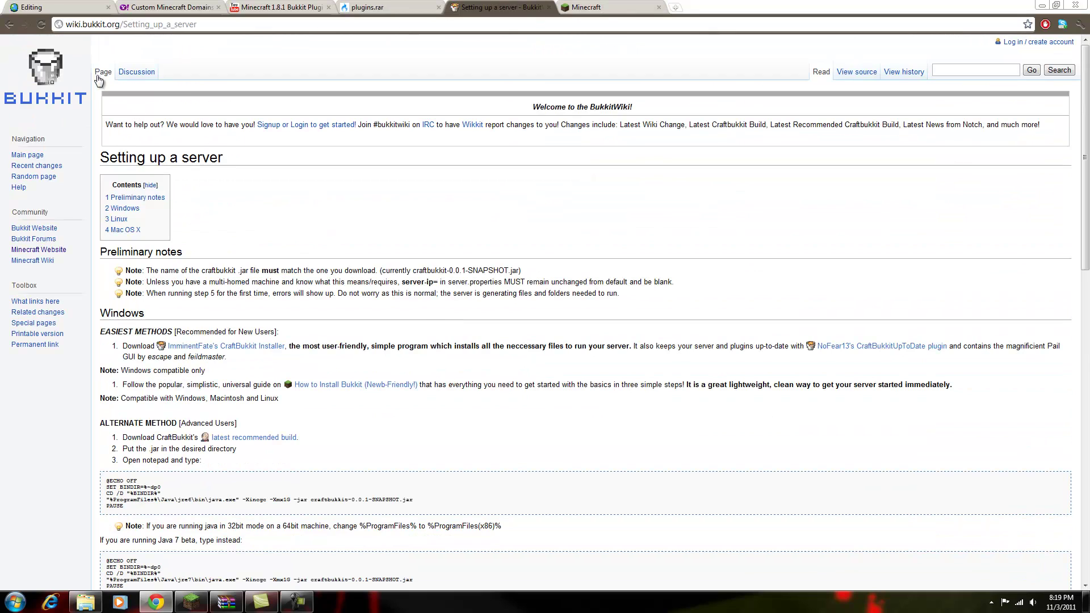
{"action": "left_click", "coordinate": [10, 24]}
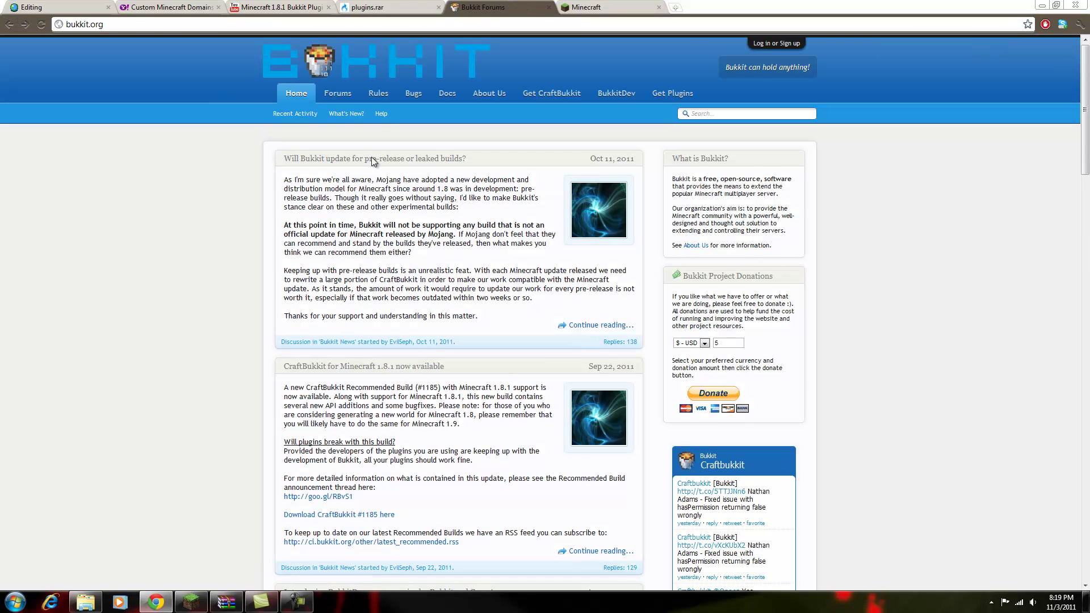
{"action": "left_click", "coordinate": [558, 94]}
{"action": "scroll", "coordinate": [396, 227], "scroll_direction": "down", "scroll_amount": 6}
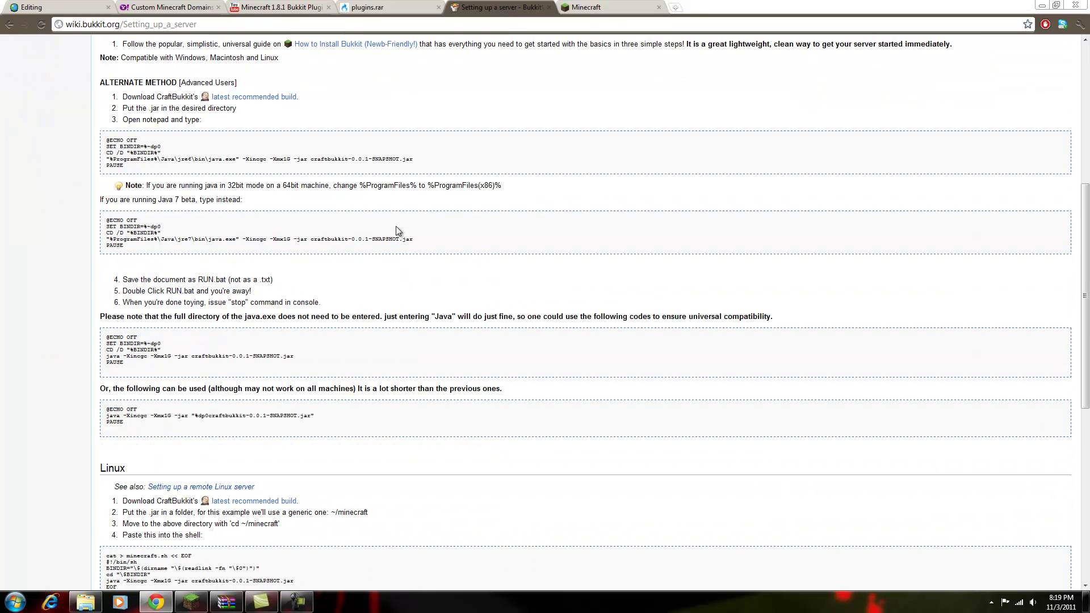
Copy 'java -Xmx1024M -Xms1024M' from the Minecraft download page's launch command
{"action": "key", "text": "ctrl+Tab"}
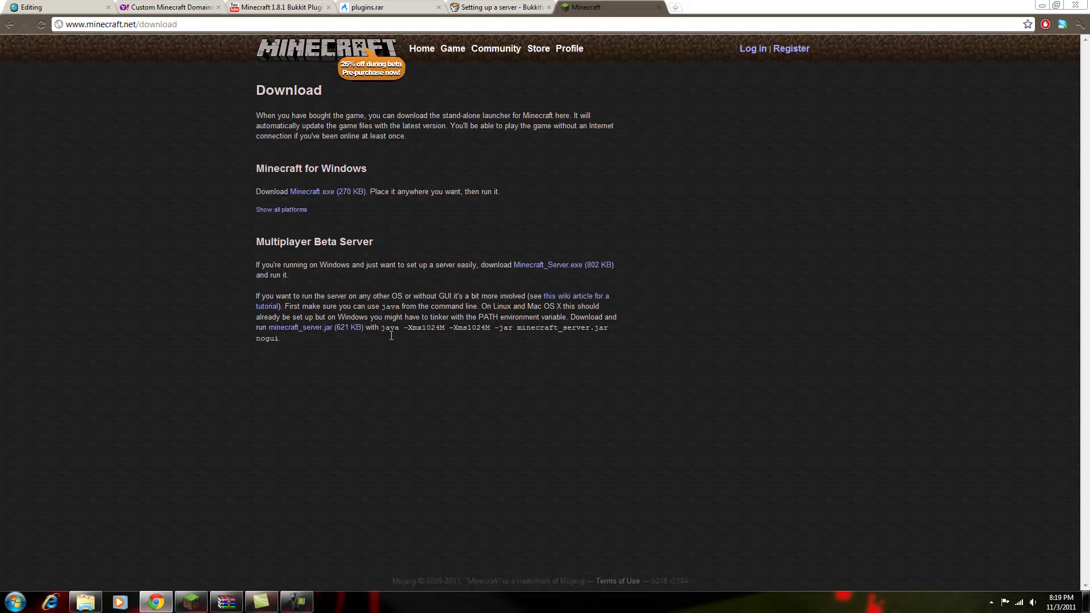
{"action": "left_click_drag", "start_coordinate": [385, 330], "coordinate": [491, 329]}
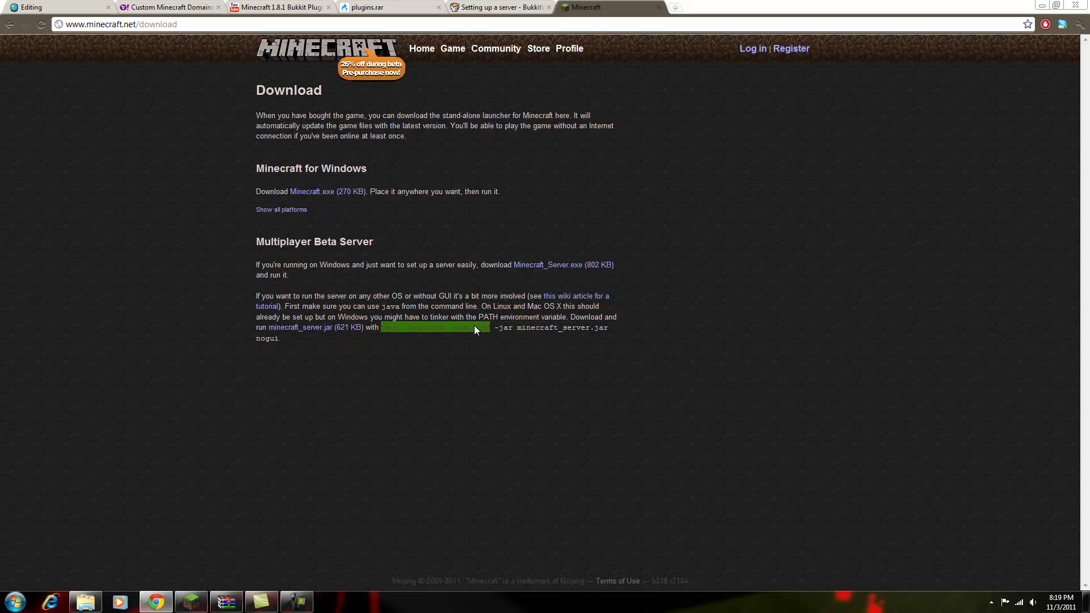
{"action": "right_click", "coordinate": [474, 326]}
{"action": "left_click", "coordinate": [511, 336]}
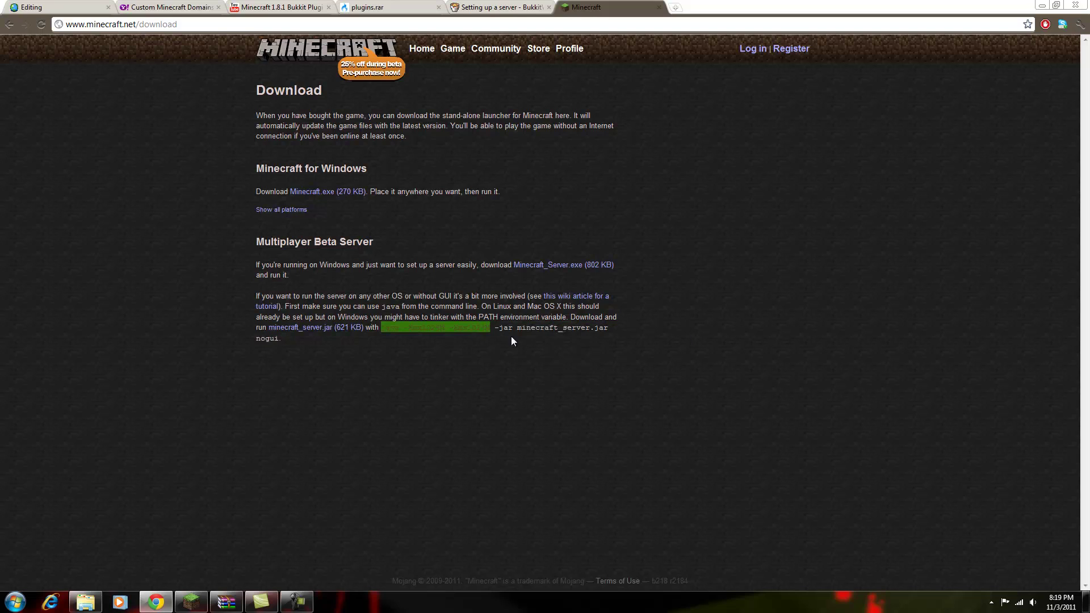
Open the server log from the BukkitServer folder and close it again
{"action": "left_click", "coordinate": [79, 594]}
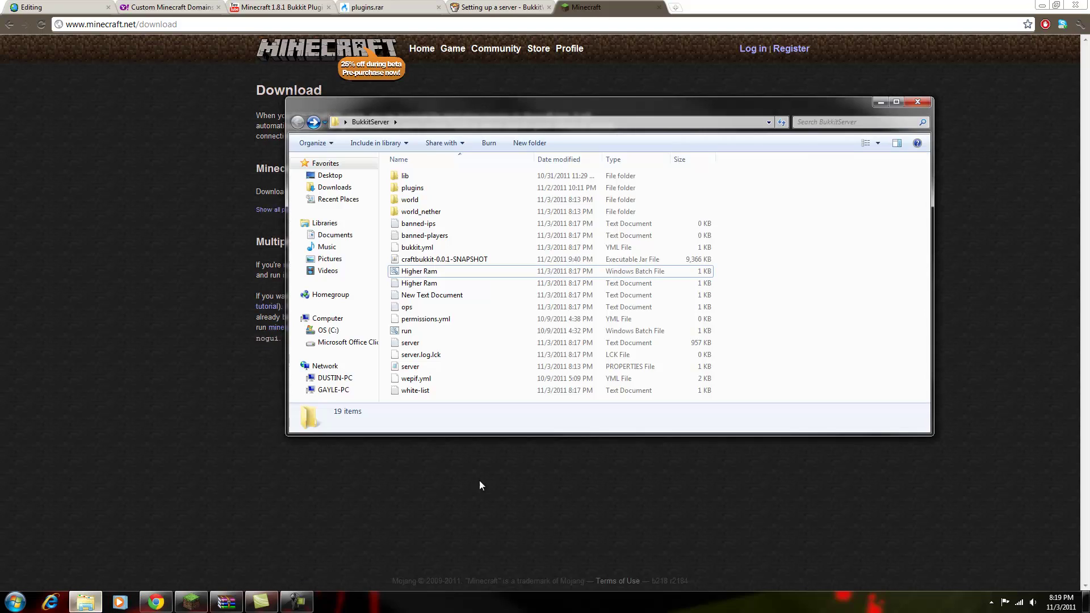
{"action": "double_click", "coordinate": [412, 343]}
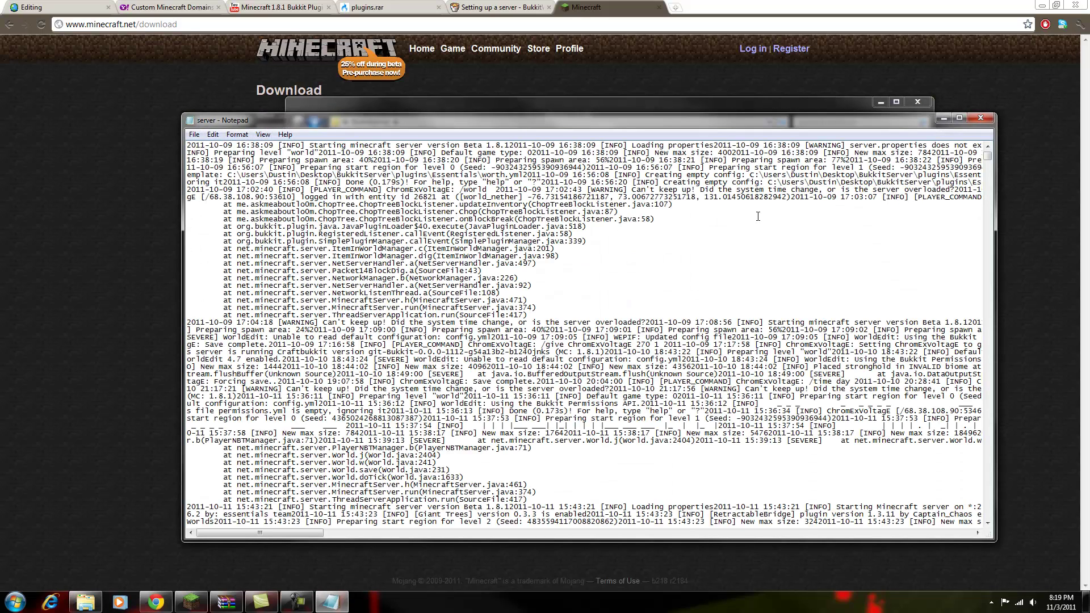
{"action": "left_click", "coordinate": [980, 118]}
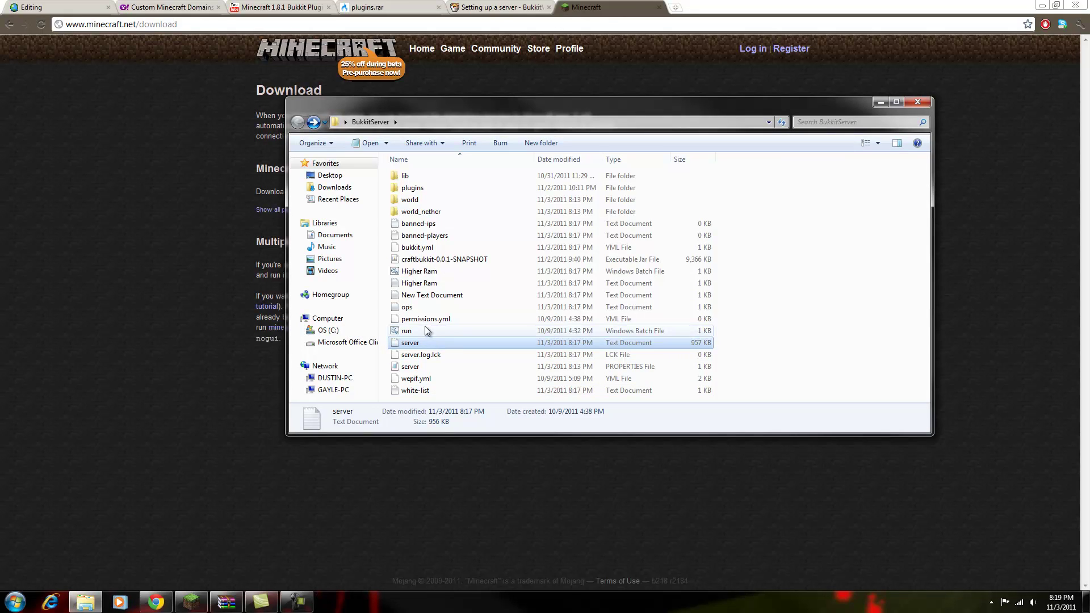
Replace Higher Ram's old 3072M line with the pasted 'java -Xmx1024M -Xms1024M'
{"action": "double_click", "coordinate": [423, 284]}
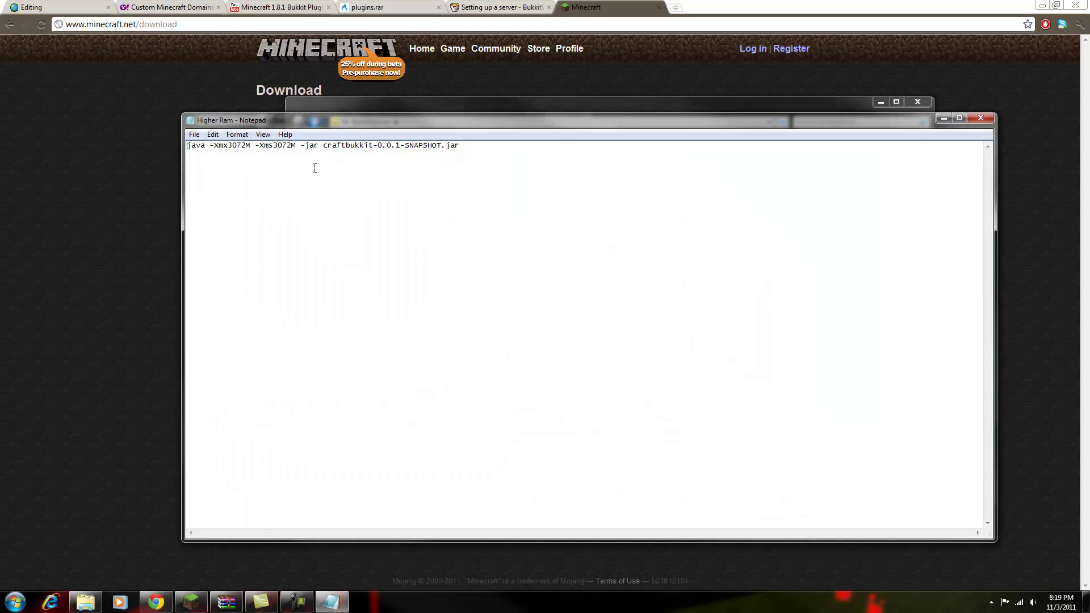
{"action": "key", "text": "ctrl+a"}
{"action": "key", "text": "Delete"}
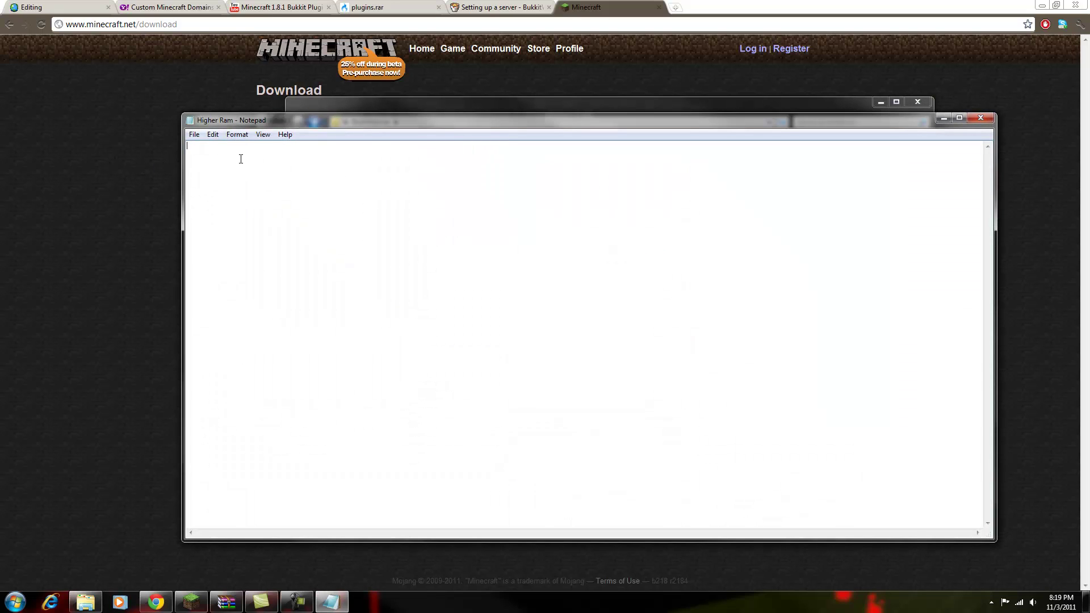
{"action": "right_click", "coordinate": [241, 151]}
{"action": "left_click", "coordinate": [280, 207]}
Bring Chrome back on the Bukkit 'Setting up a server' wiki page and scroll to its code samples
{"action": "left_click", "coordinate": [484, 64]}
{"action": "left_click", "coordinate": [499, 7]}
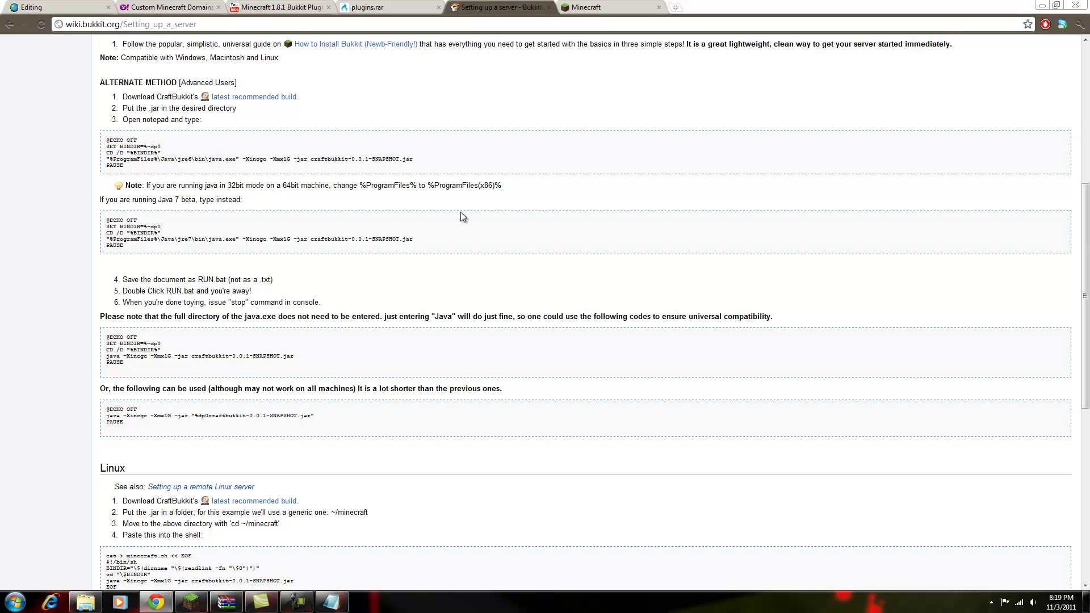
{"action": "scroll", "coordinate": [352, 363], "scroll_direction": "up", "scroll_amount": 4}
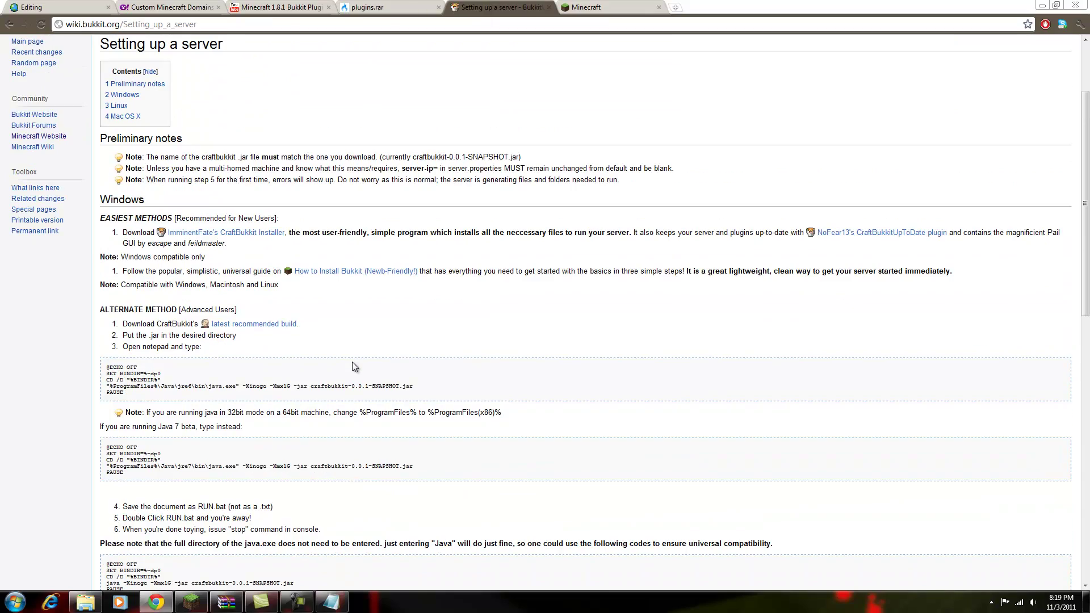
{"action": "scroll", "coordinate": [352, 366], "scroll_direction": "up", "scroll_amount": 1}
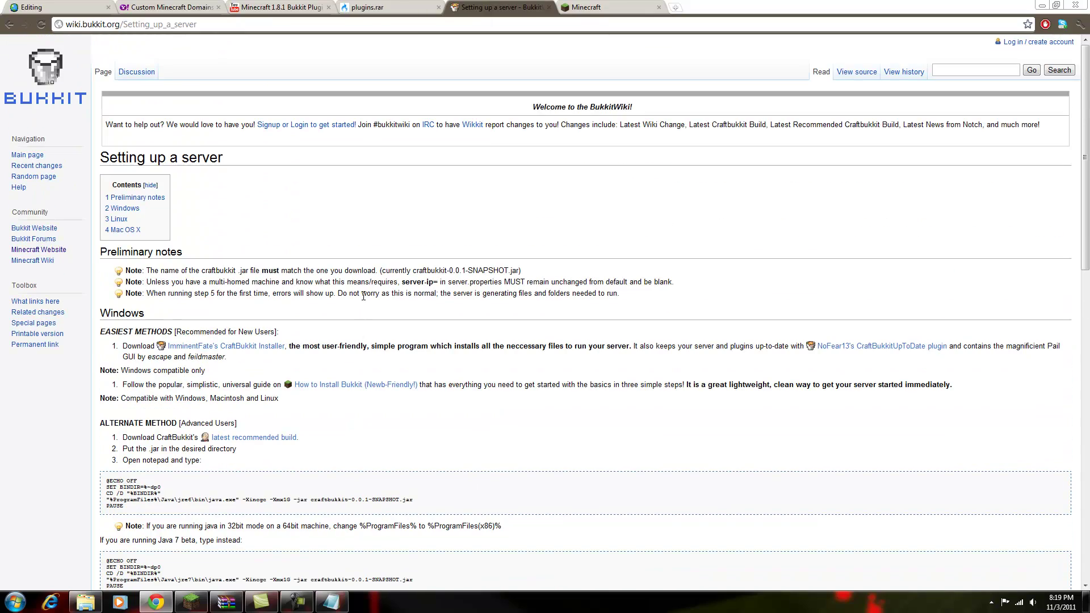
{"action": "scroll", "coordinate": [366, 297], "scroll_direction": "down", "scroll_amount": 6}
{"action": "scroll", "coordinate": [349, 355], "scroll_direction": "up", "scroll_amount": 1}
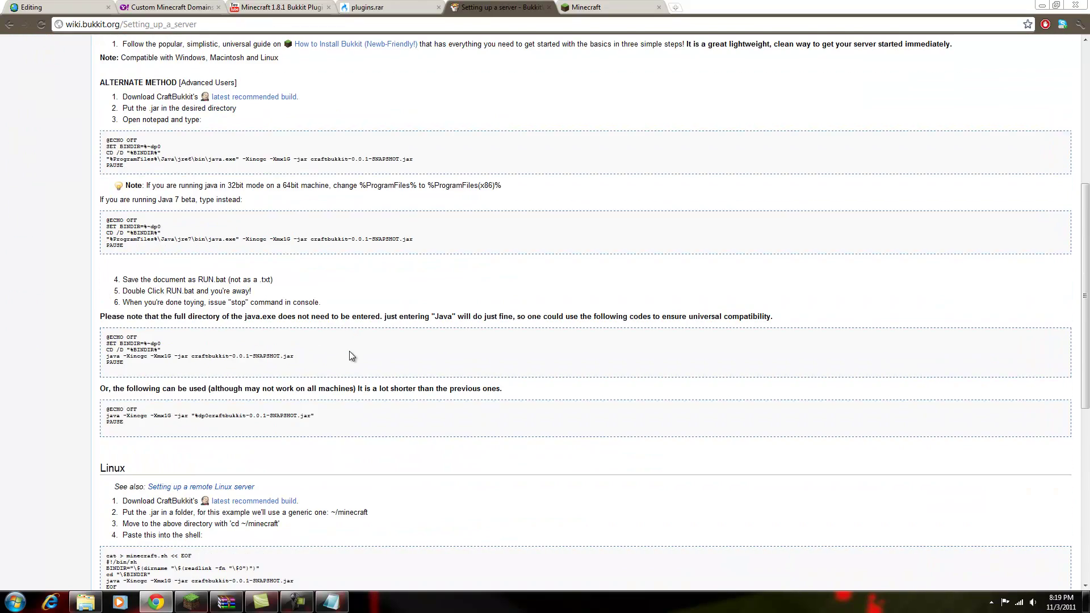
{"action": "scroll", "coordinate": [350, 355], "scroll_direction": "up", "scroll_amount": 1}
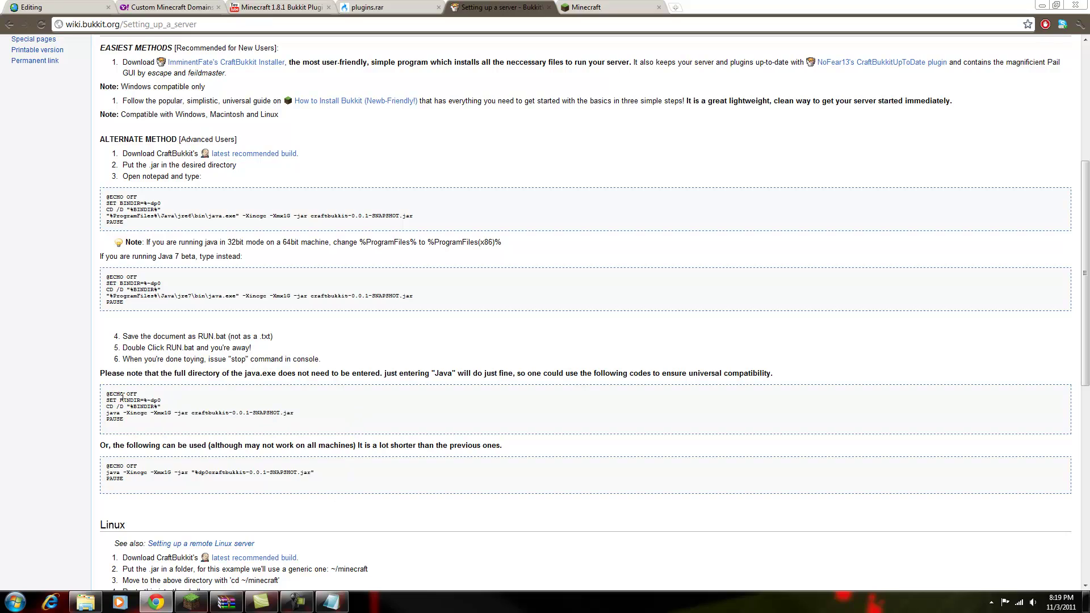
Copy '-jar craftbukkit-0.0.1-SNAPSHOT.jar' from the third code sample
{"action": "left_click_drag", "start_coordinate": [114, 407], "coordinate": [264, 423]}
{"action": "left_click", "coordinate": [211, 411]}
{"action": "left_click_drag", "start_coordinate": [292, 413], "coordinate": [176, 417]}
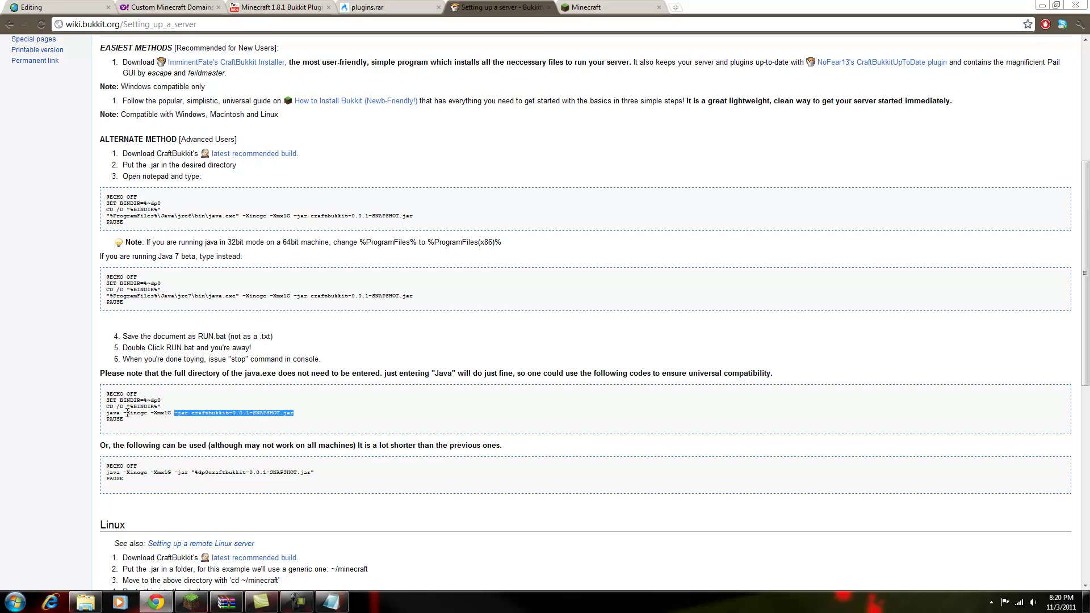
{"action": "right_click", "coordinate": [188, 418]}
{"action": "left_click", "coordinate": [219, 421]}
{"action": "left_click", "coordinate": [352, 459]}
Append '-jar craftbukkit-0.0.1-SNAPSHOT.jar' after the memory flags in Higher Ram and check the line
{"action": "left_click", "coordinate": [332, 602]}
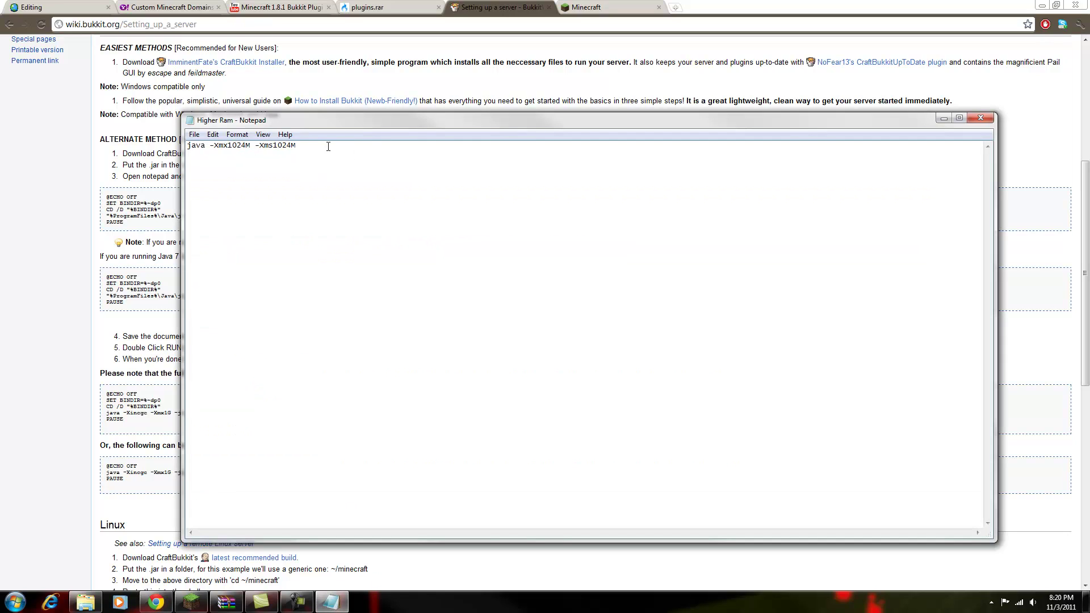
{"action": "right_click", "coordinate": [328, 148]}
{"action": "left_click", "coordinate": [348, 198]}
{"action": "left_click", "coordinate": [294, 146]}
{"action": "left_click", "coordinate": [468, 149]}
{"action": "left_click", "coordinate": [15, 593]}
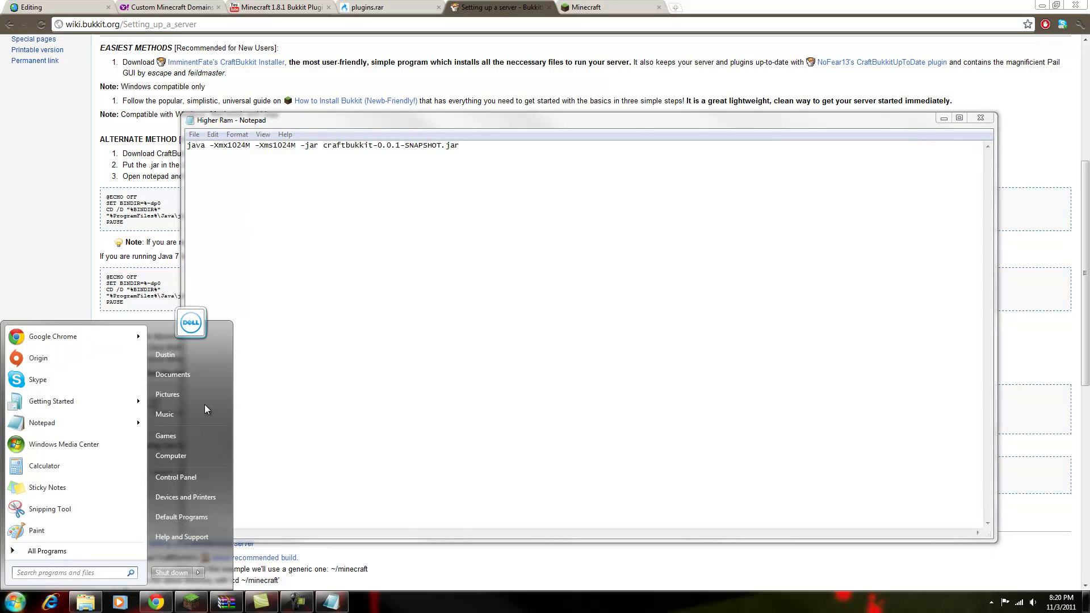
{"action": "left_click", "coordinate": [189, 461]}
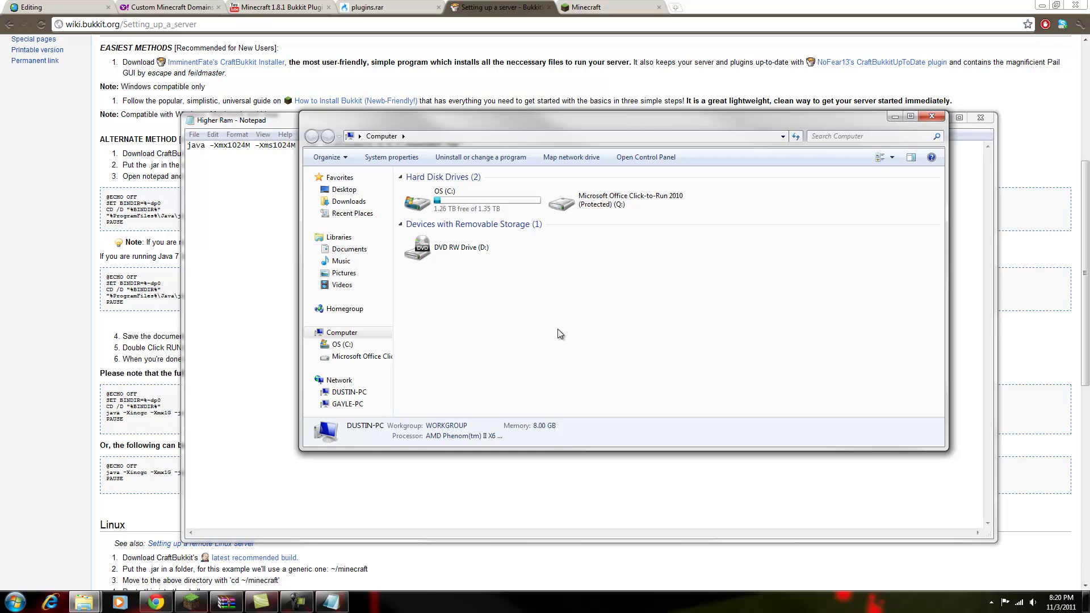
{"action": "left_click", "coordinate": [398, 158]}
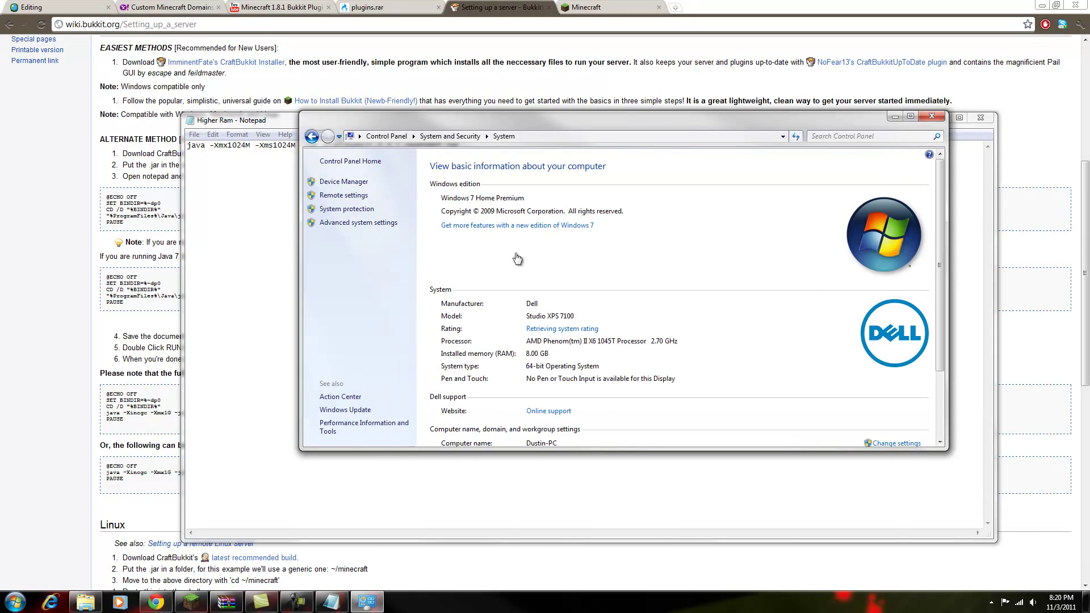
{"action": "double_click", "coordinate": [549, 122]}
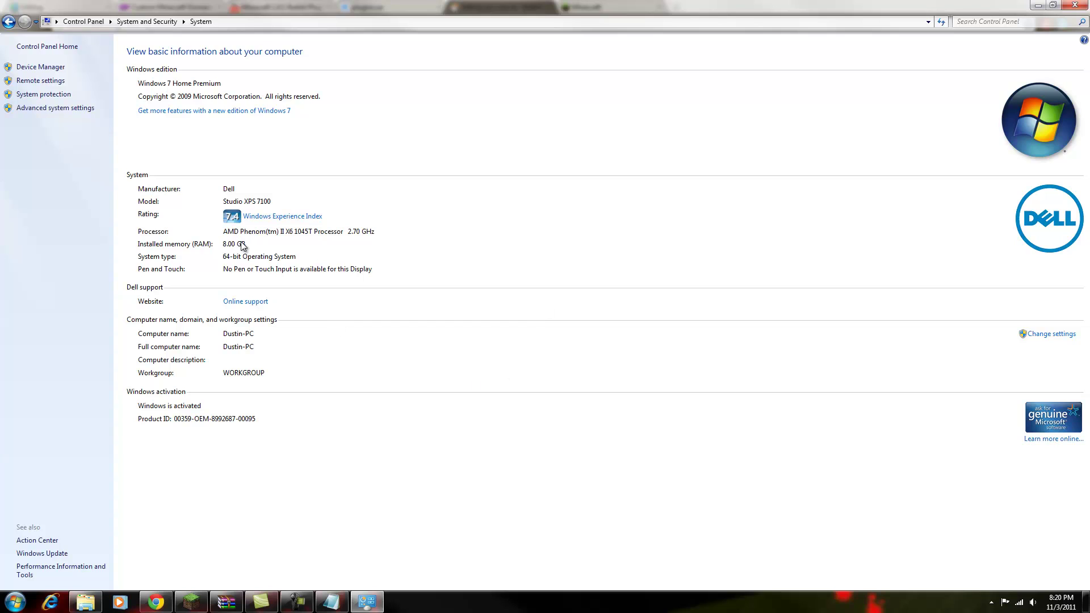
{"action": "left_click", "coordinate": [1075, 6]}
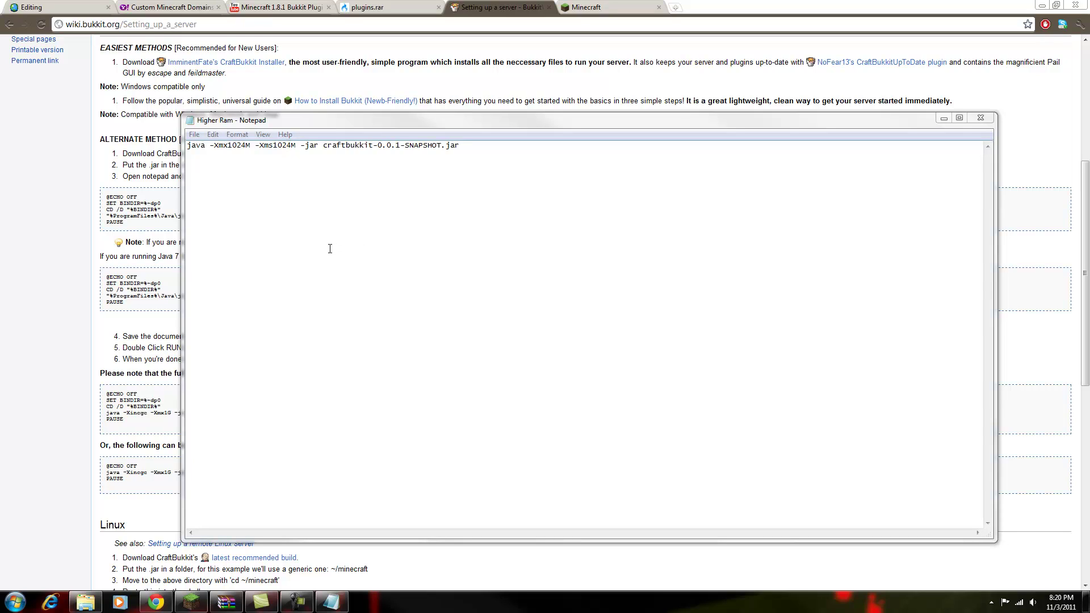
{"action": "left_click_drag", "start_coordinate": [435, 257], "coordinate": [462, 164]}
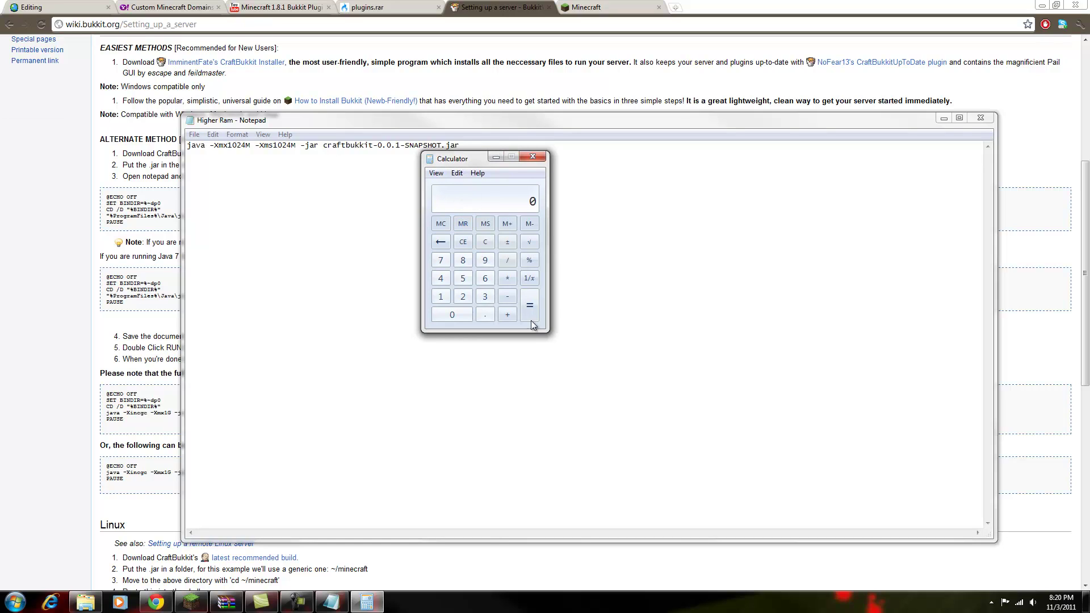
{"action": "left_click", "coordinate": [277, 146]}
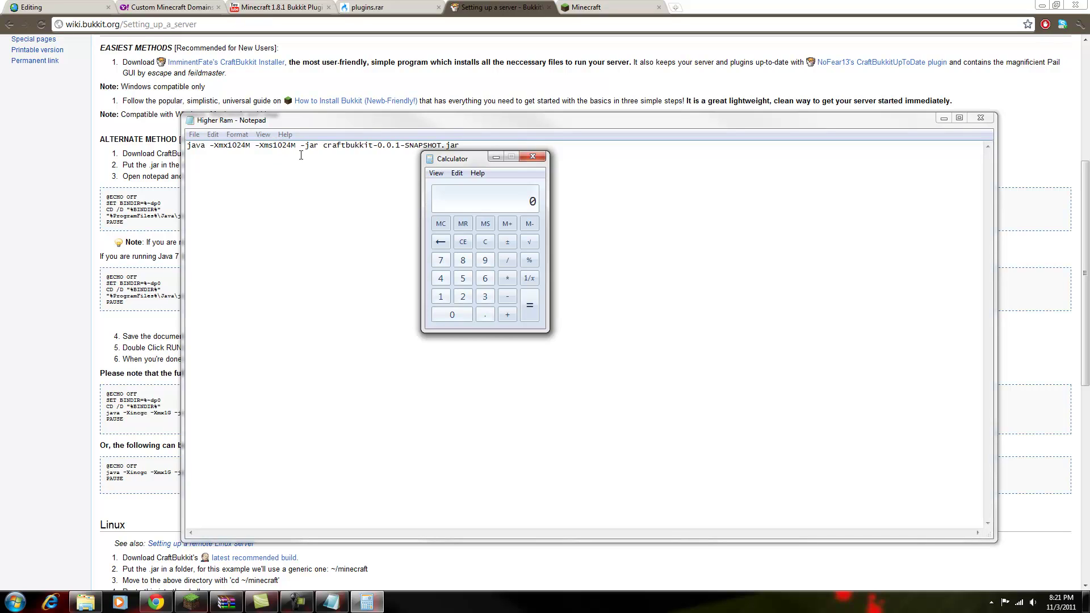
{"action": "left_click", "coordinate": [440, 296]}
{"action": "left_click", "coordinate": [452, 315]}
{"action": "left_click", "coordinate": [463, 296]}
{"action": "left_click", "coordinate": [440, 279]}
{"action": "left_click", "coordinate": [507, 278]}
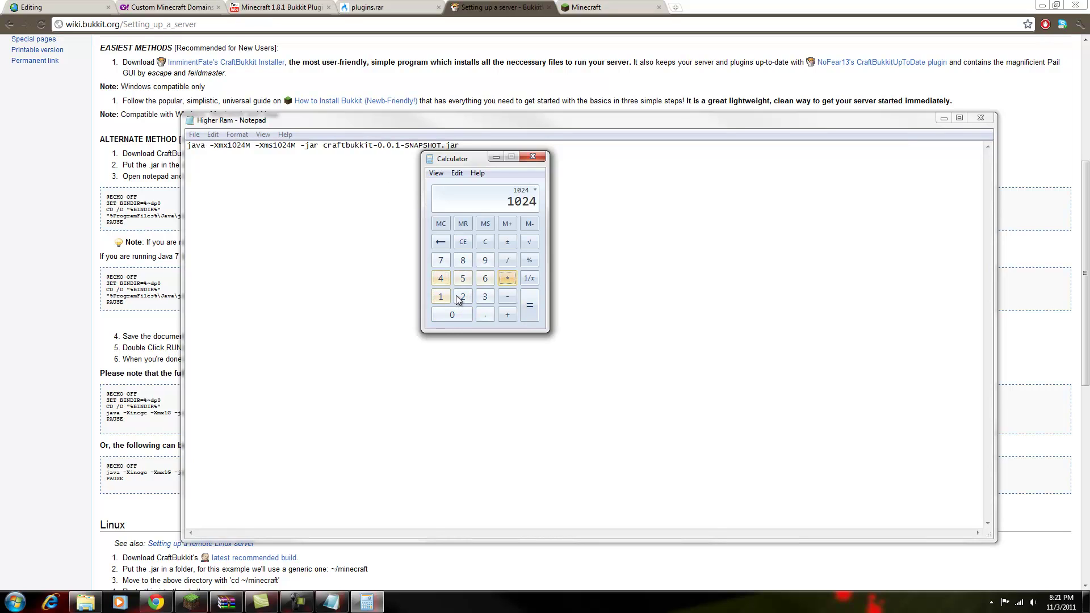
{"action": "left_click", "coordinate": [463, 296]}
{"action": "left_click", "coordinate": [529, 306]}
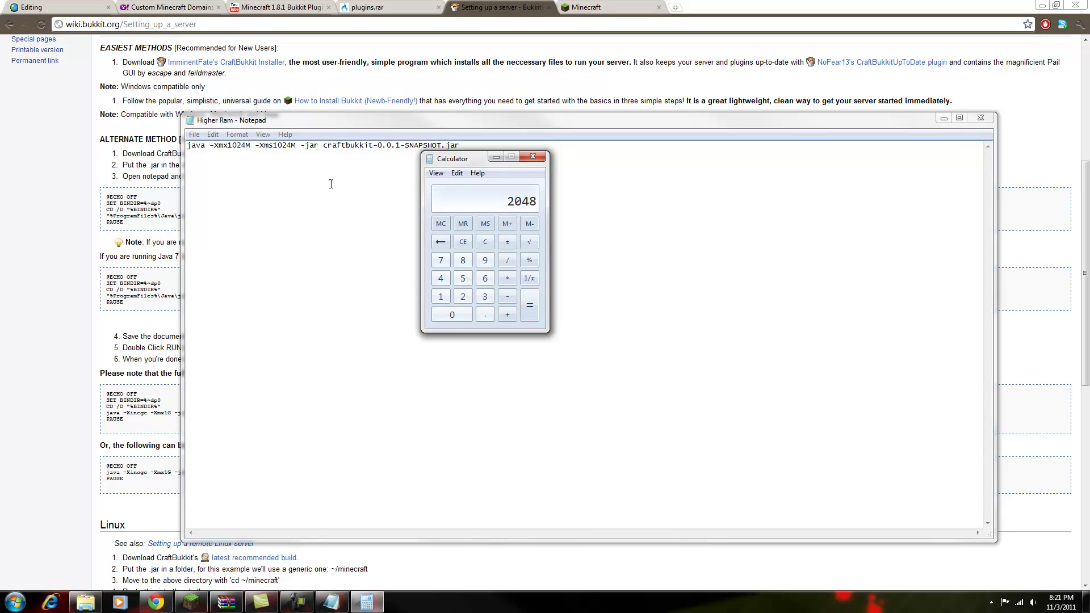
Change both the -Xms and -Xmx values from 1024 to 2048 in Higher Ram
{"action": "left_click", "coordinate": [530, 160]}
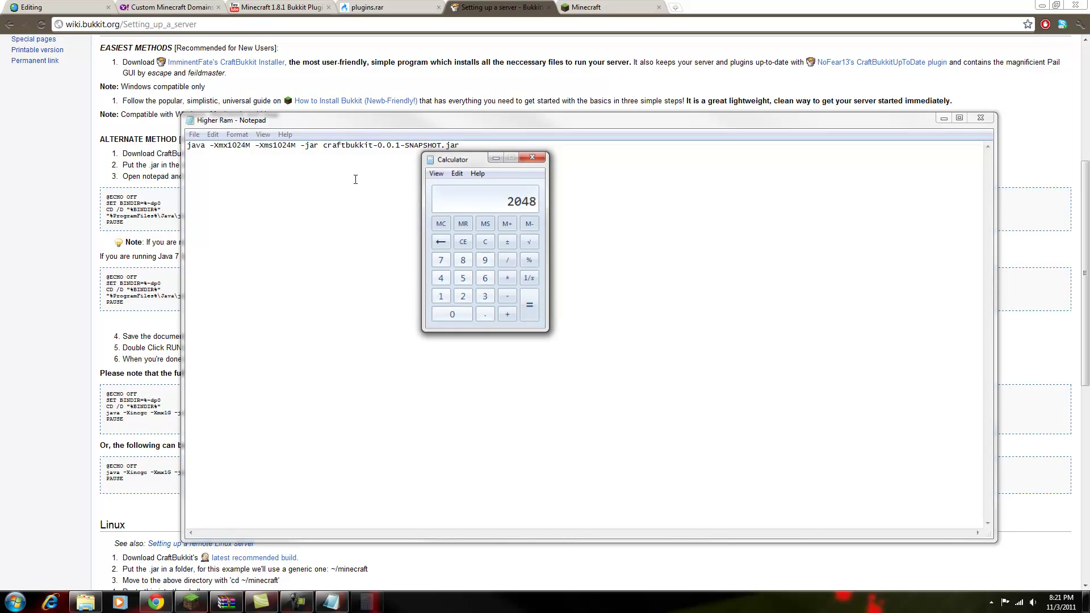
{"action": "left_click", "coordinate": [292, 145]}
{"action": "key", "text": "BackSpace"}
{"action": "key", "text": "BackSpace"}
{"action": "key", "text": "BackSpace"}
{"action": "key", "text": "BackSpace"}
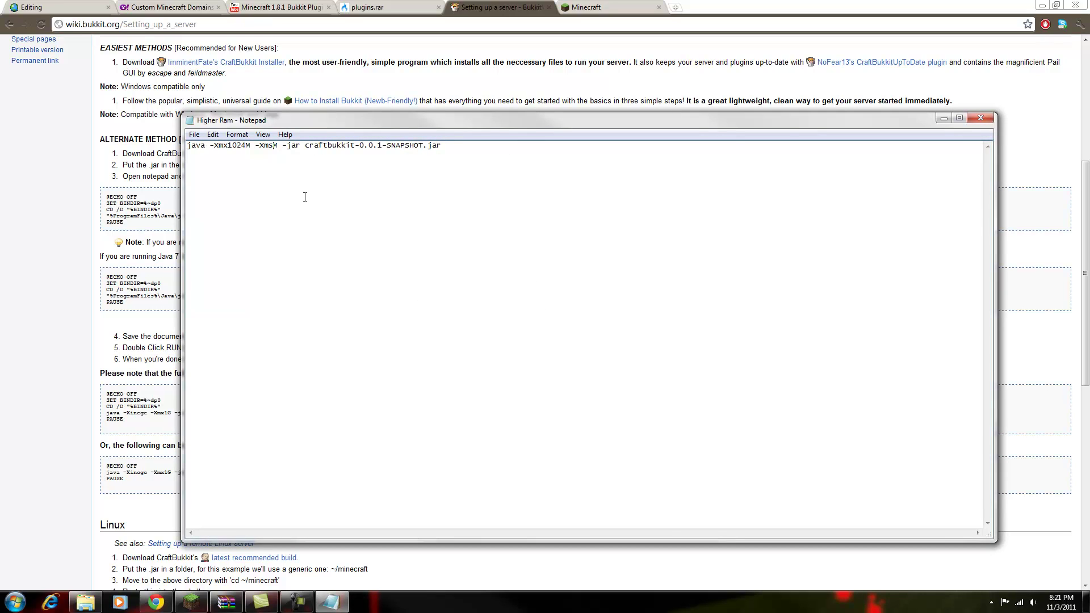
{"action": "type", "text": "2048"}
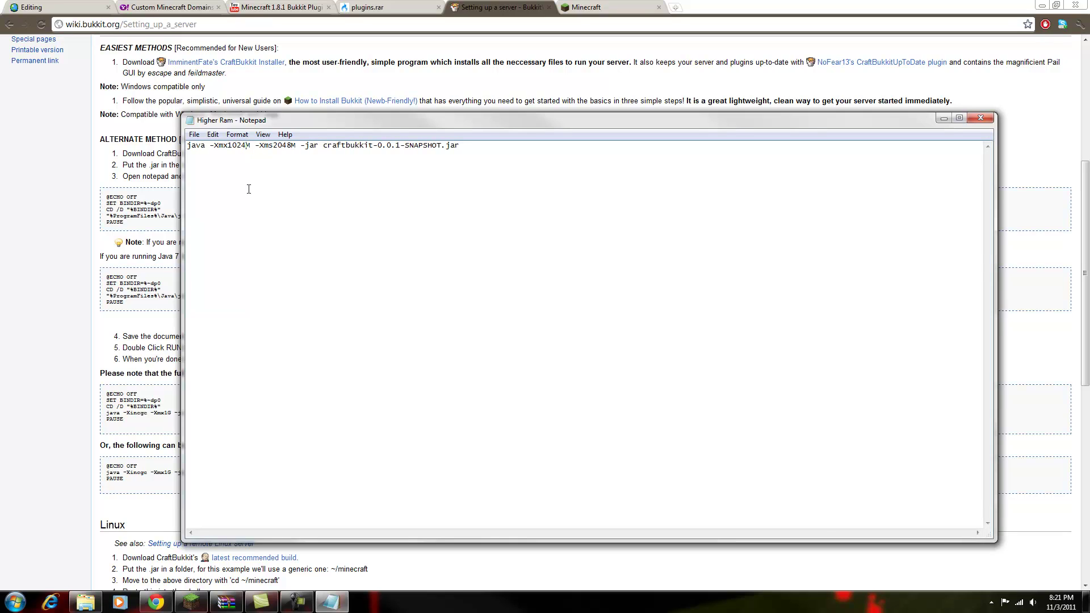
{"action": "key", "text": "BackSpace"}
{"action": "key", "text": "BackSpace"}
{"action": "key", "text": "BackSpace"}
{"action": "key", "text": "BackSpace"}
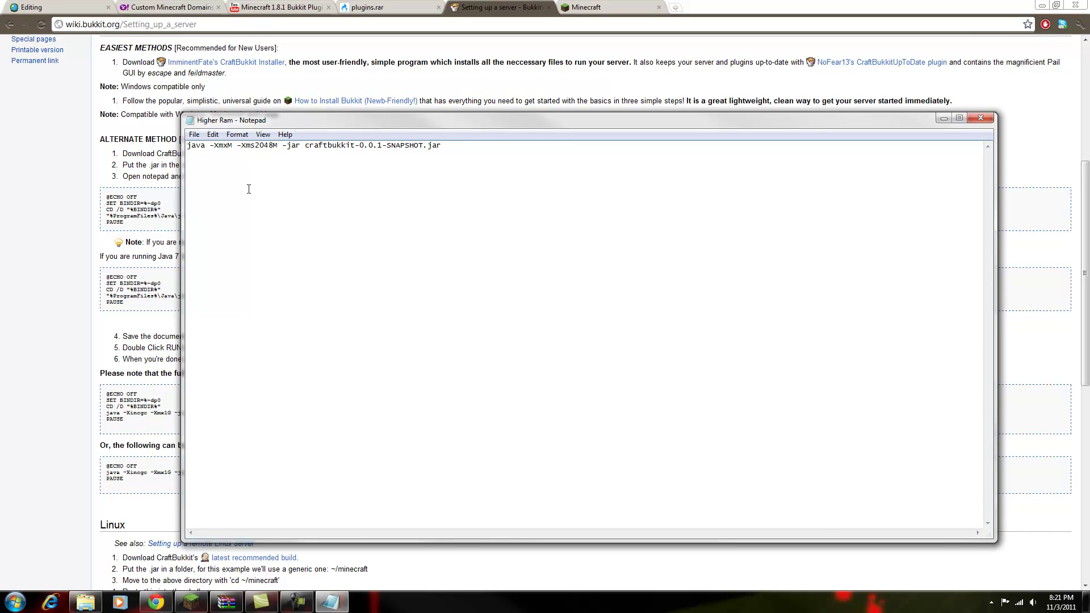
{"action": "type", "text": "2048"}
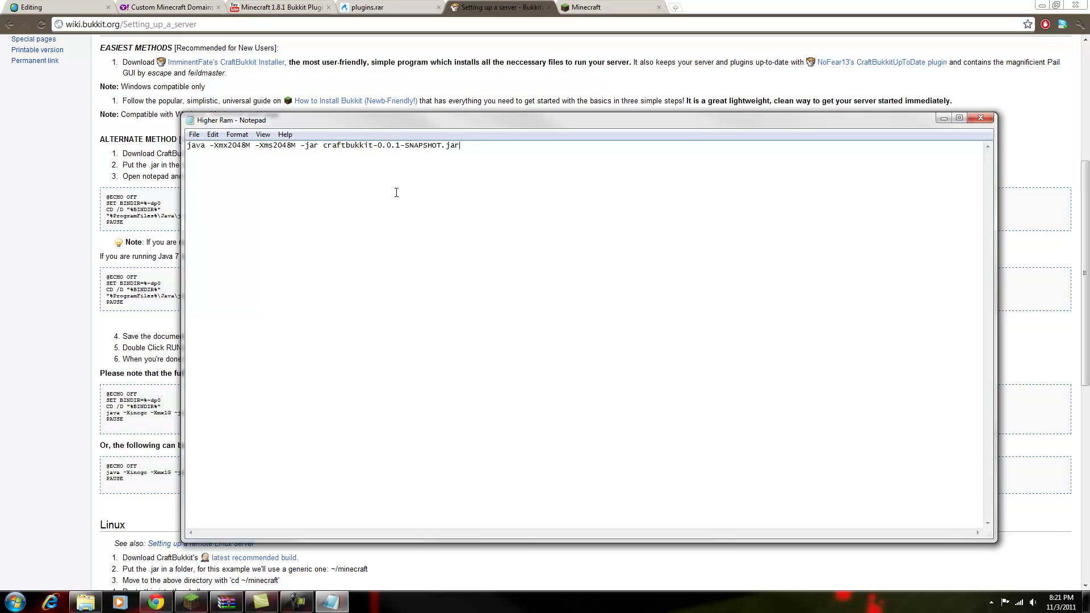
{"action": "left_click_drag", "start_coordinate": [464, 120], "coordinate": [472, 107]}
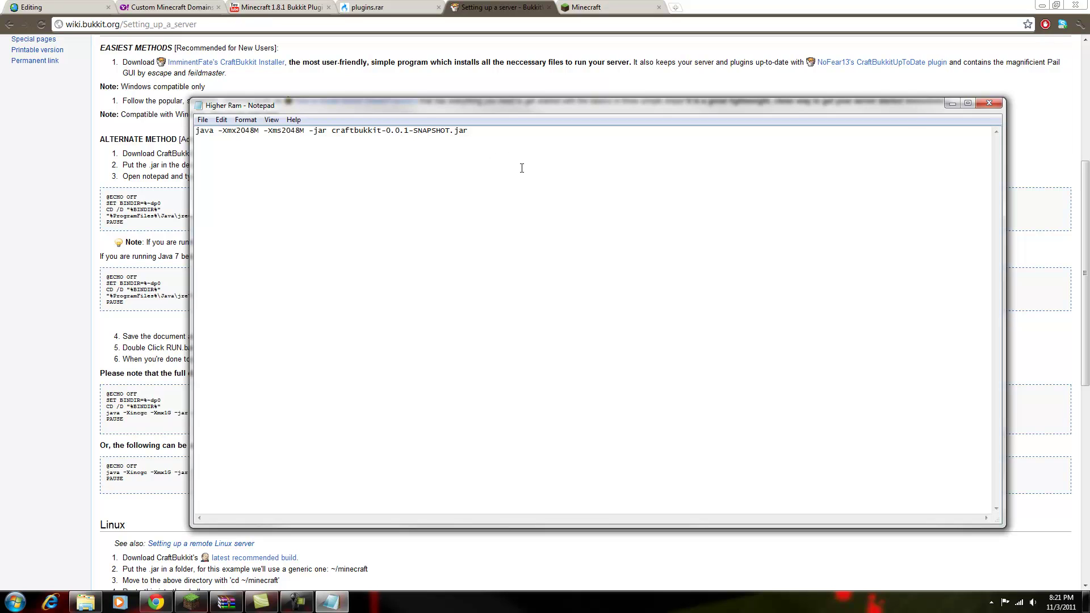
Copy '-jar minecraft_server.jar nogui.' from the Minecraft download page and return to Higher Ram
{"action": "left_click", "coordinate": [588, 7]}
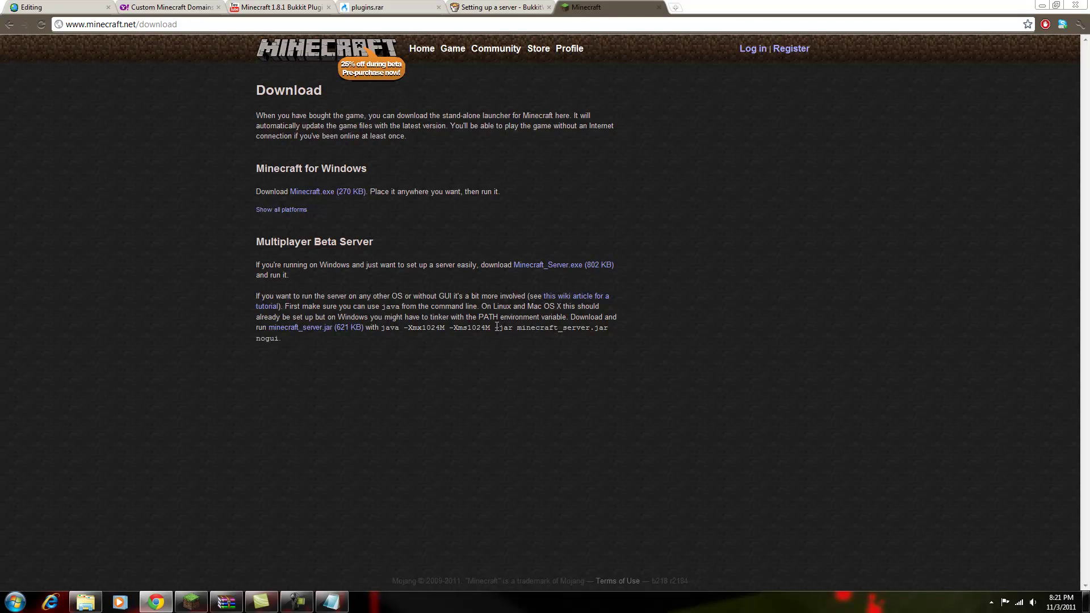
{"action": "left_click_drag", "start_coordinate": [495, 328], "coordinate": [588, 335]}
{"action": "right_click", "coordinate": [580, 326]}
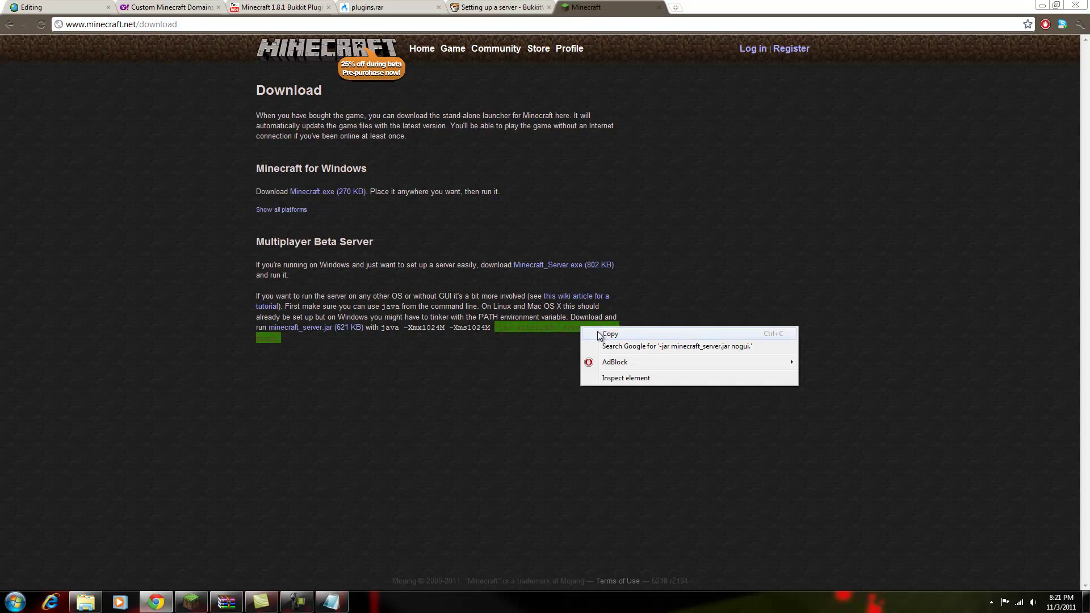
{"action": "left_click", "coordinate": [597, 331]}
{"action": "left_click", "coordinate": [525, 317]}
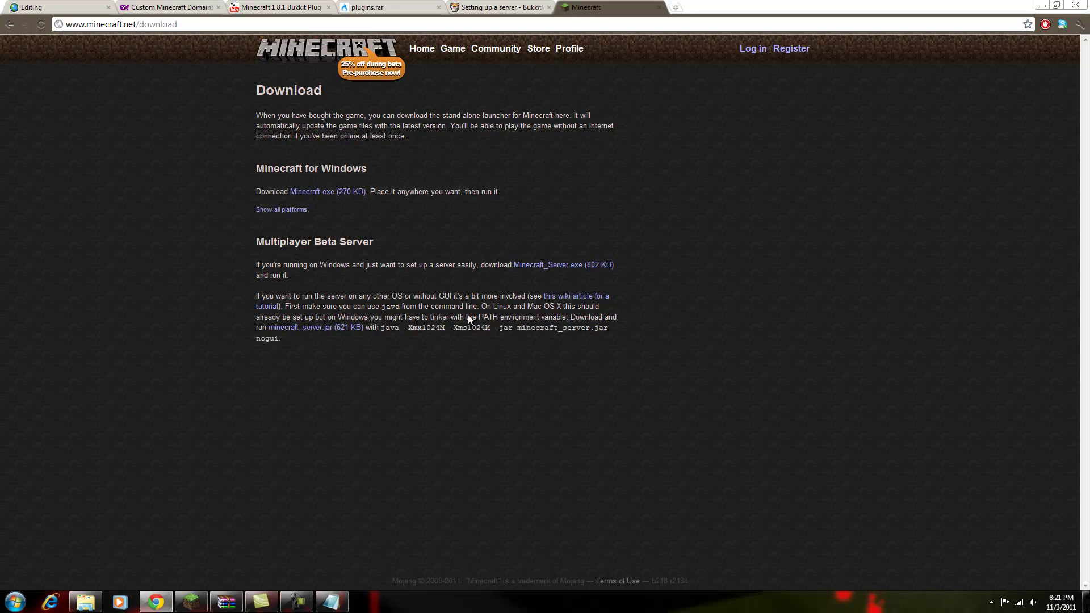
{"action": "left_click", "coordinate": [331, 602]}
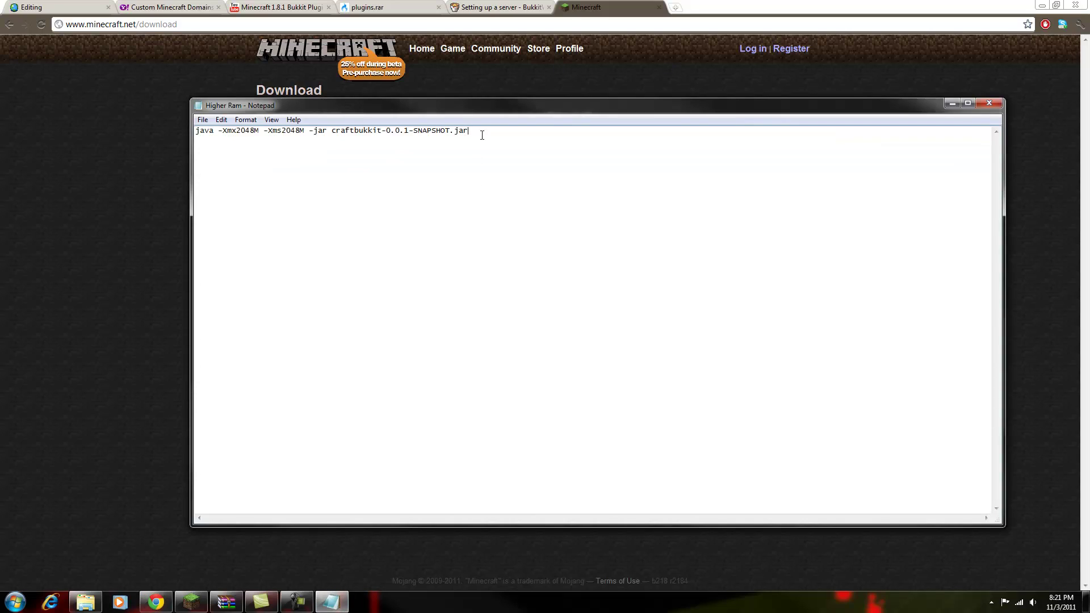
Swap the craftbukkit jar part for '-jar minecraft_server.jar nogui.' and shorten the Notepad window
{"action": "left_click_drag", "start_coordinate": [482, 135], "coordinate": [310, 138]}
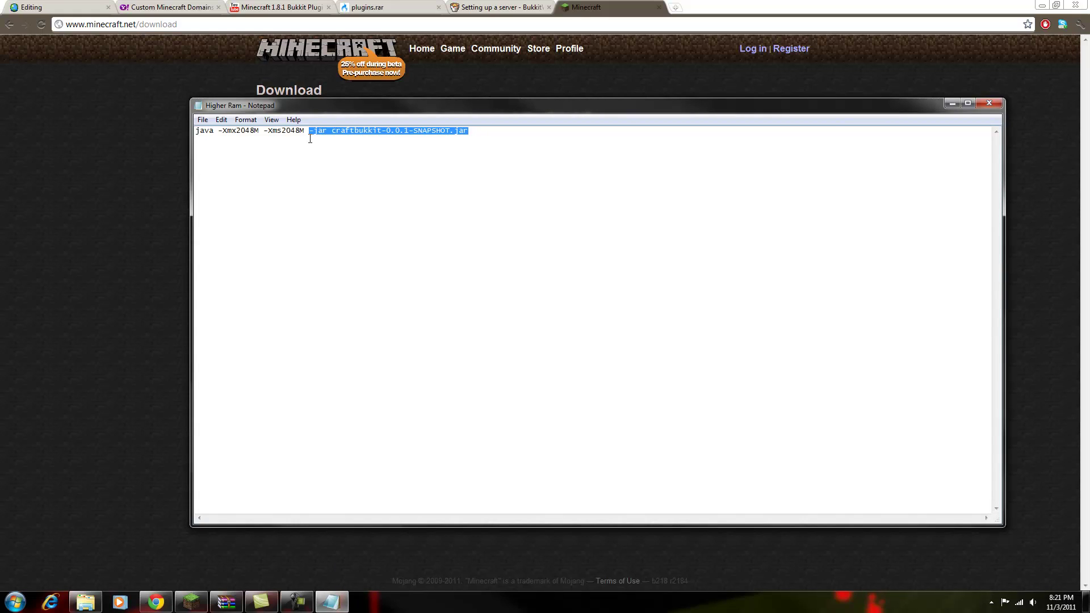
{"action": "key", "text": "Delete"}
{"action": "right_click", "coordinate": [337, 133]}
{"action": "left_click", "coordinate": [358, 177]}
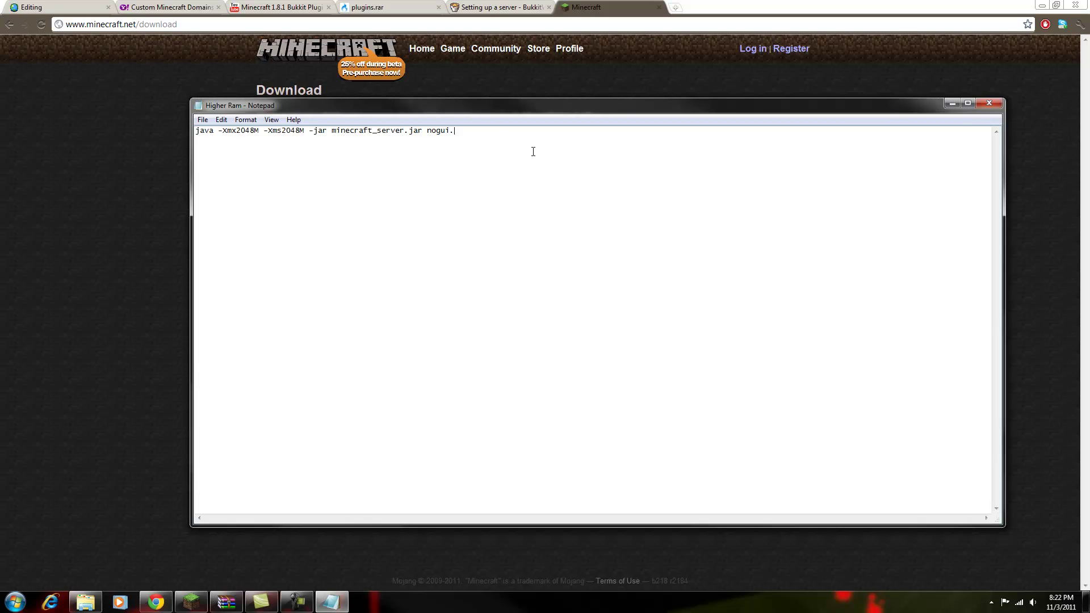
{"action": "left_click_drag", "start_coordinate": [548, 108], "coordinate": [550, 81]}
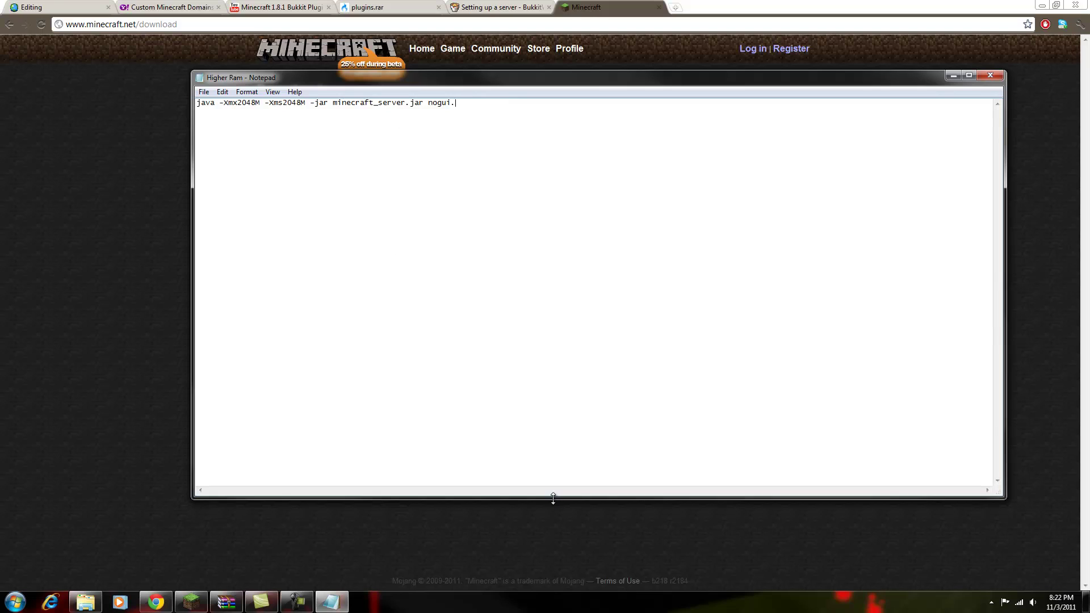
{"action": "left_click_drag", "start_coordinate": [554, 498], "coordinate": [559, 396]}
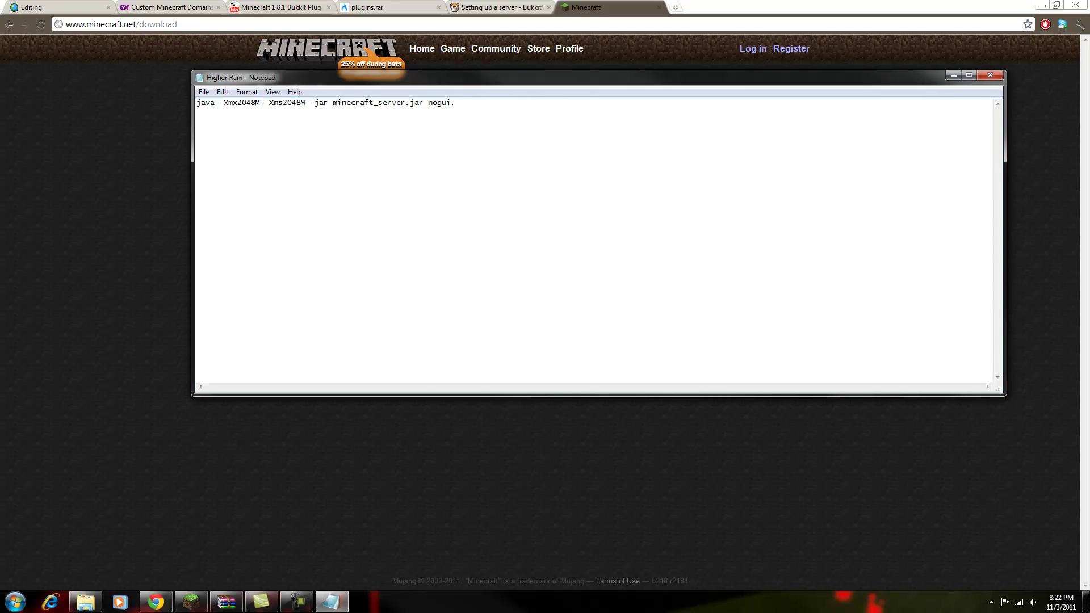